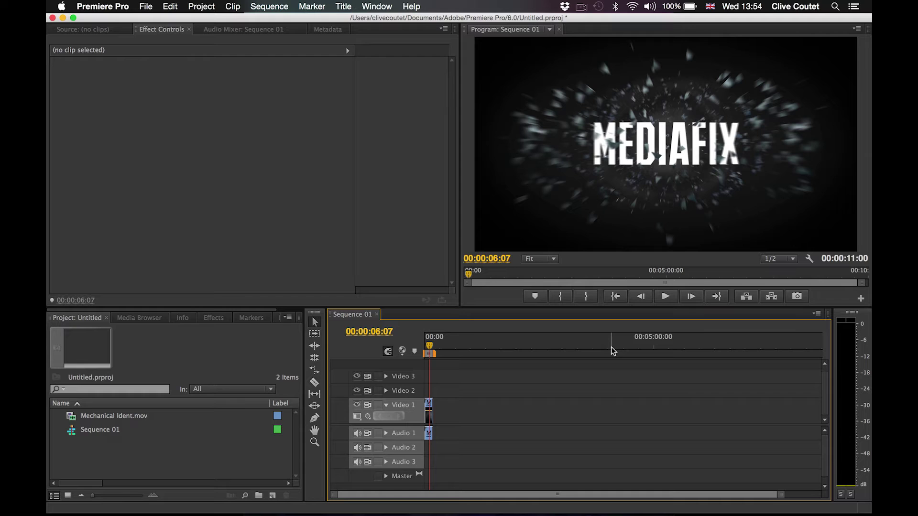
# - Check Premiere's QuickTime export codec list for Apple ProRes, cancel the export, and save the project
pyautogui.press('super+m')
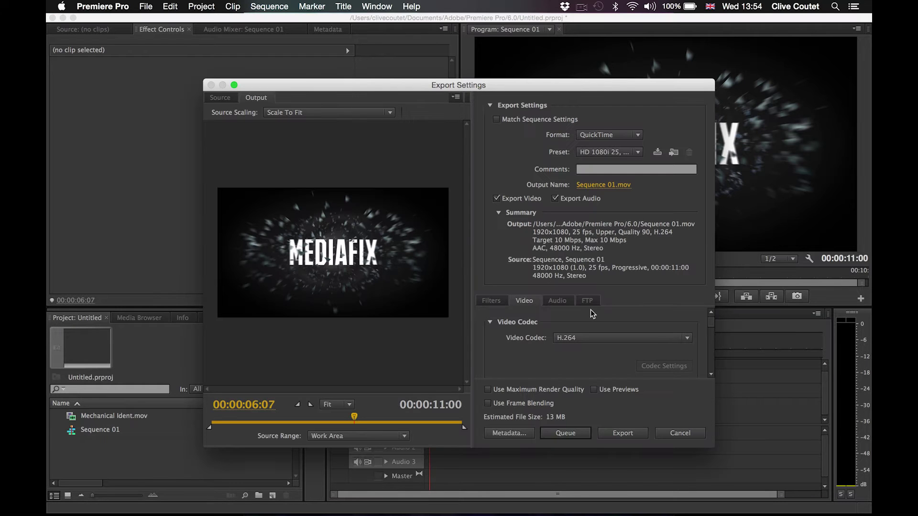
pyautogui.click(589, 338)
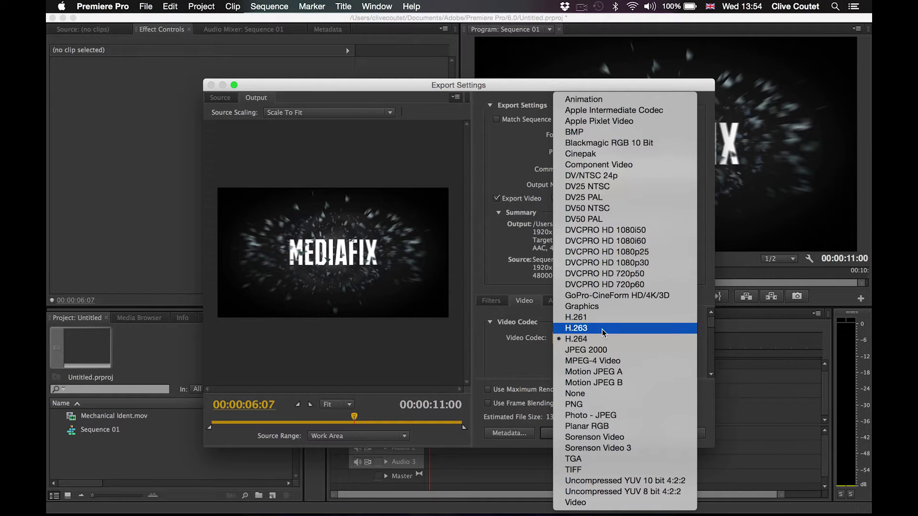
pyautogui.click(580, 339)
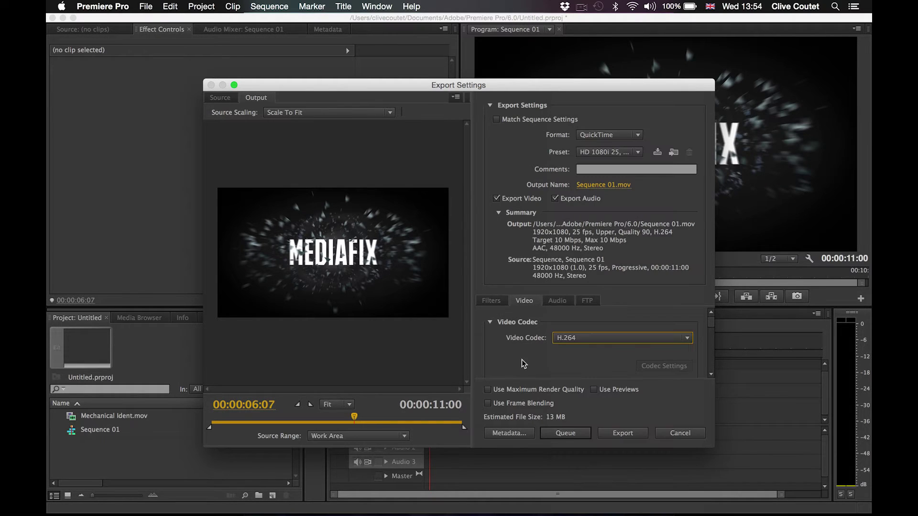
pyautogui.click(678, 436)
pyautogui.press('super+s')
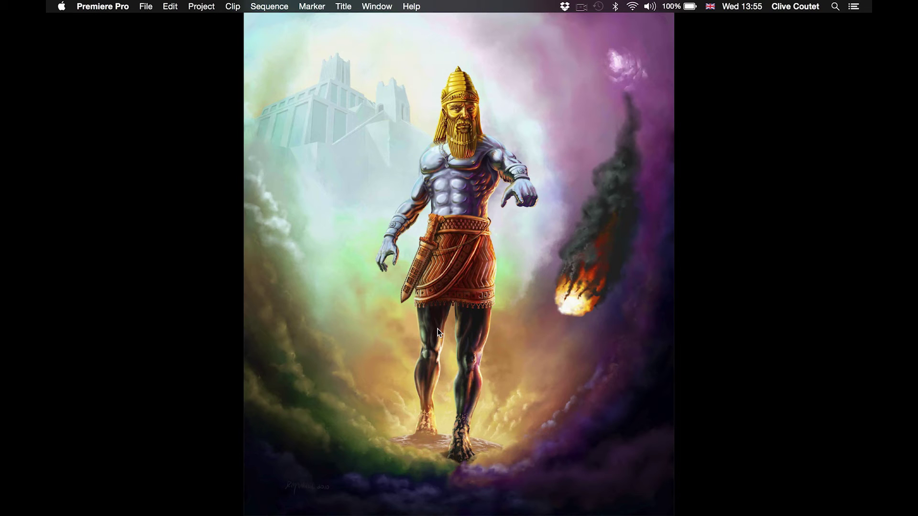
# - Switch to Chrome's unpkg page and download unpkg-4.5.zip from its Downloads section
pyautogui.click(438, 328)
pyautogui.moveTo(273, 514)
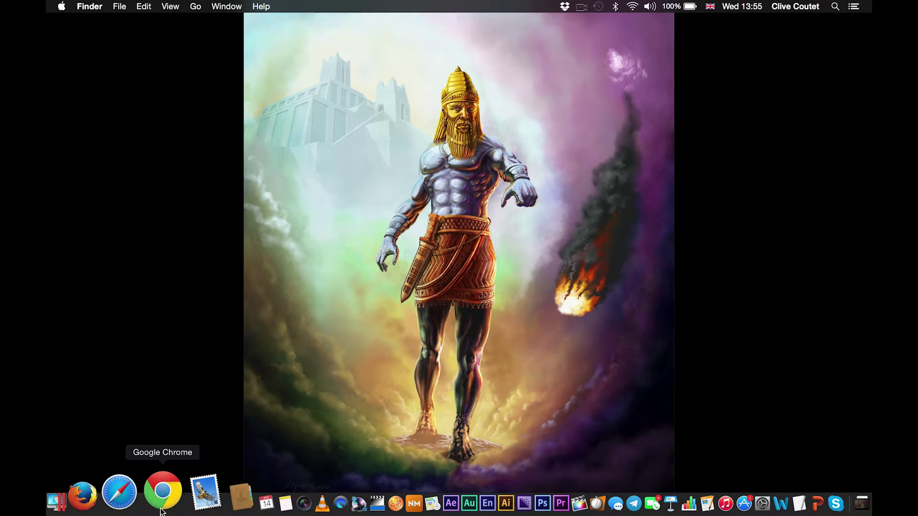
pyautogui.click(162, 493)
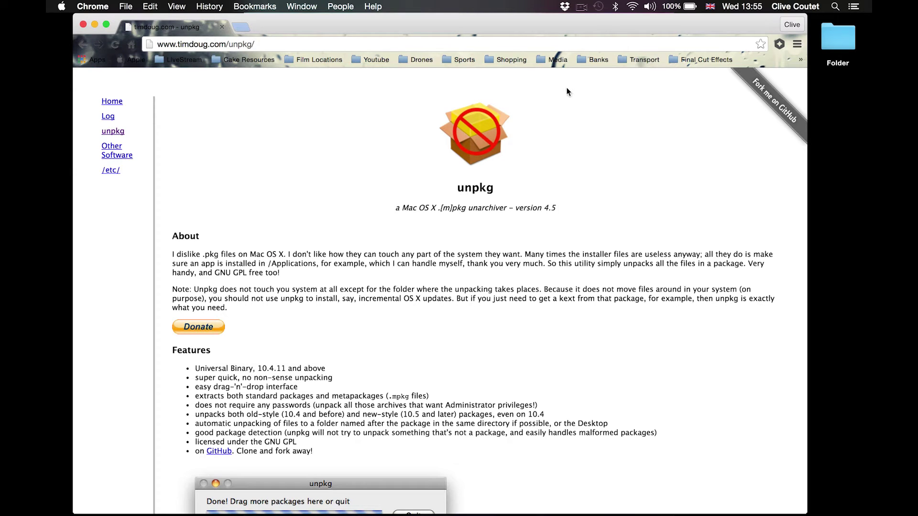
pyautogui.scroll(2, 557, 144)
pyautogui.scroll(-4, 288, 85)
pyautogui.scroll(-7, 394, 254)
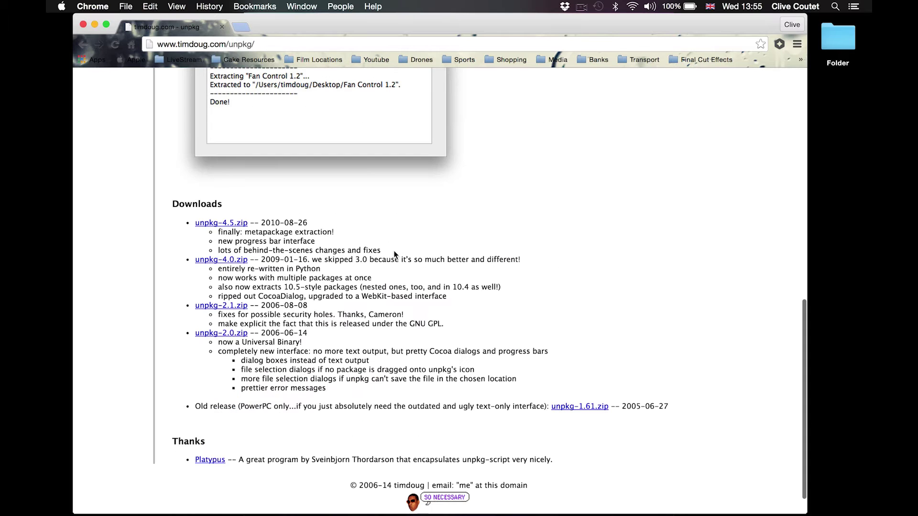
pyautogui.click(235, 226)
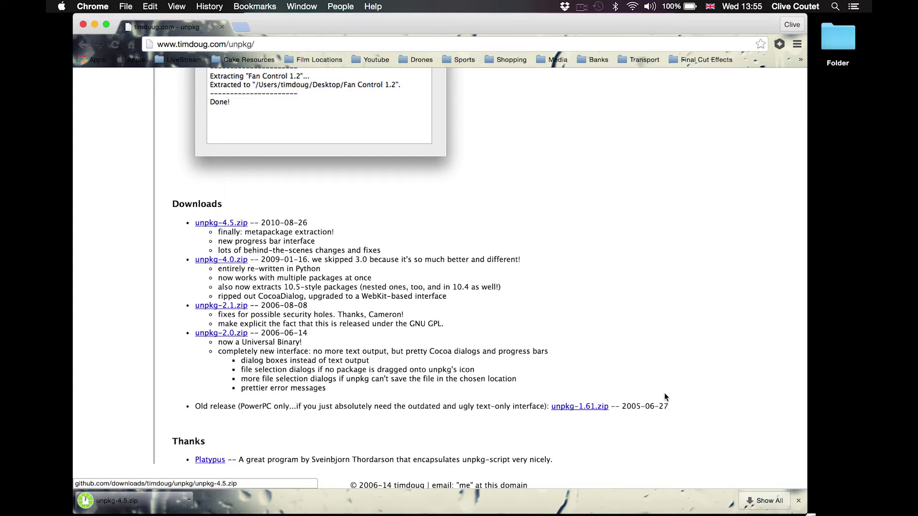
# - Open the downloaded unpkg-4.5.zip from the Downloads stack to unzip it
pyautogui.click(815, 510)
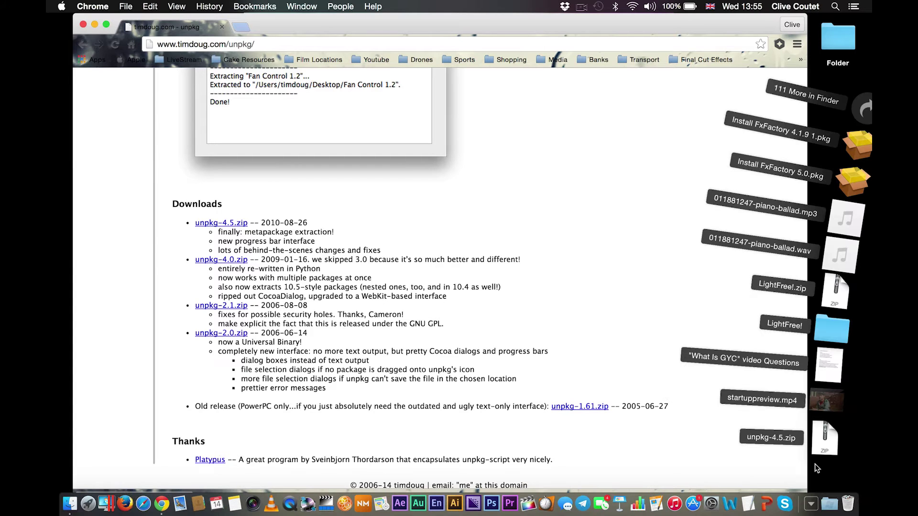
pyautogui.click(254, 33)
pyautogui.click(243, 27)
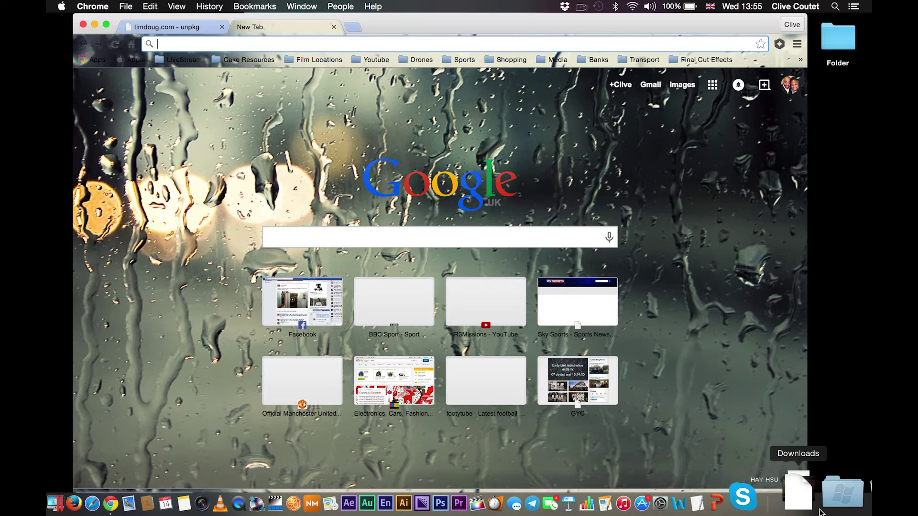
pyautogui.click(819, 512)
pyautogui.click(824, 447)
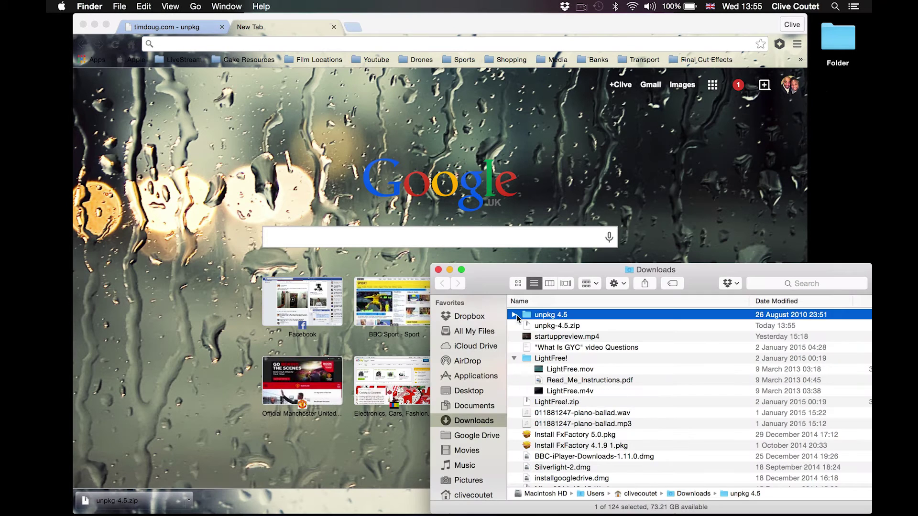
# - Launch the unpkg app from the unpkg 4.5 folder, confirming the downloaded-app warning
pyautogui.click(514, 315)
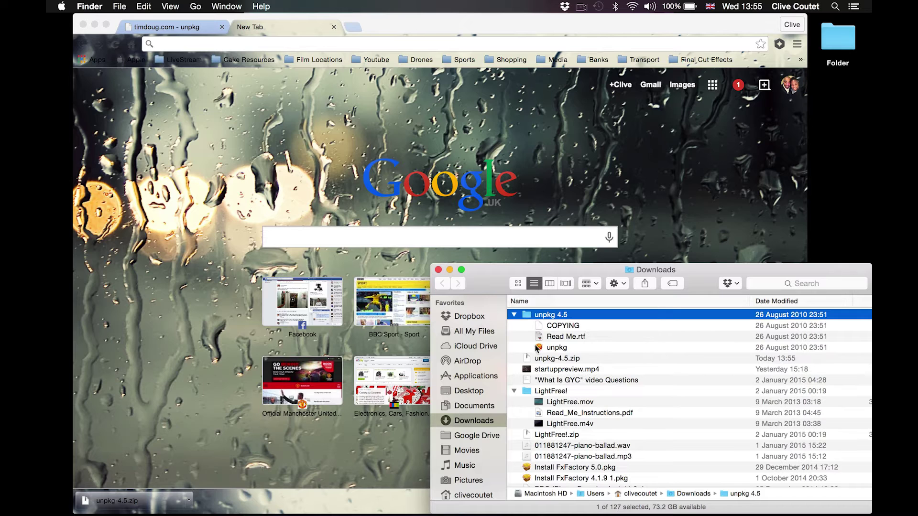
pyautogui.click(538, 348)
pyautogui.press('space')
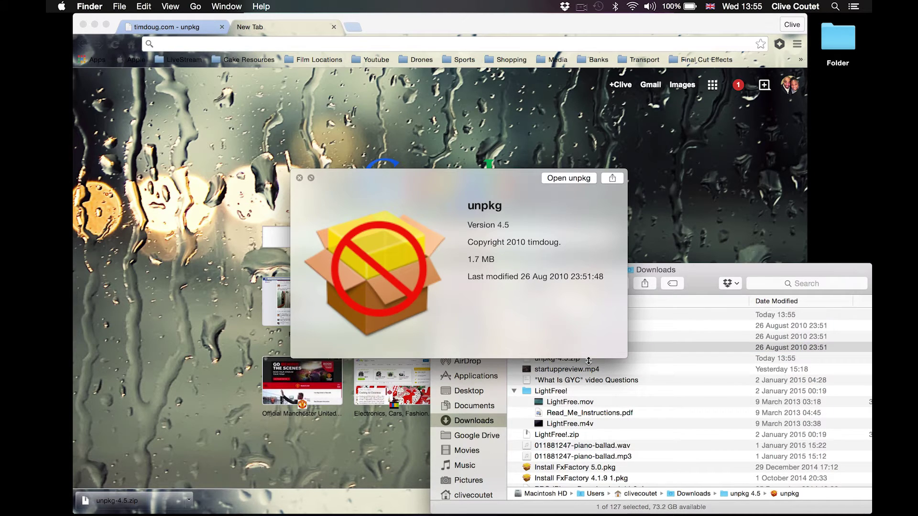
pyautogui.press('space')
pyautogui.doubleClick(558, 348)
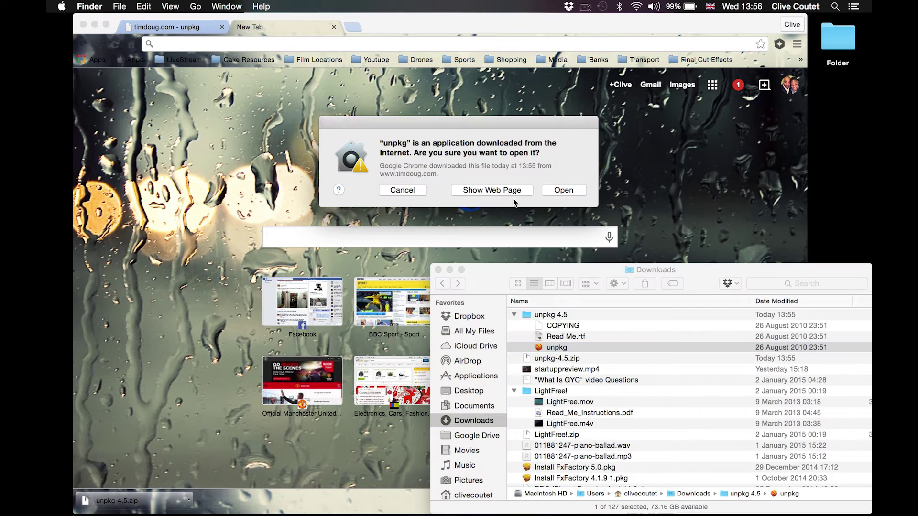
pyautogui.click(563, 190)
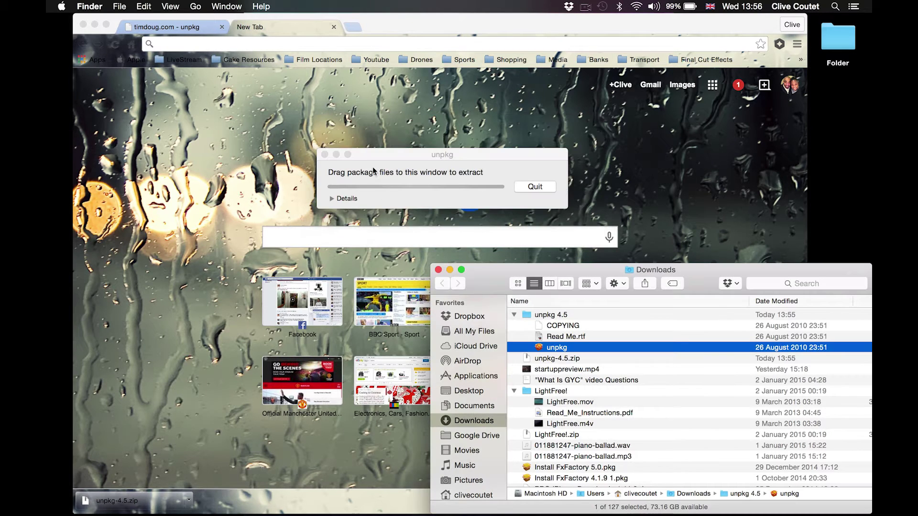
pyautogui.click(421, 183)
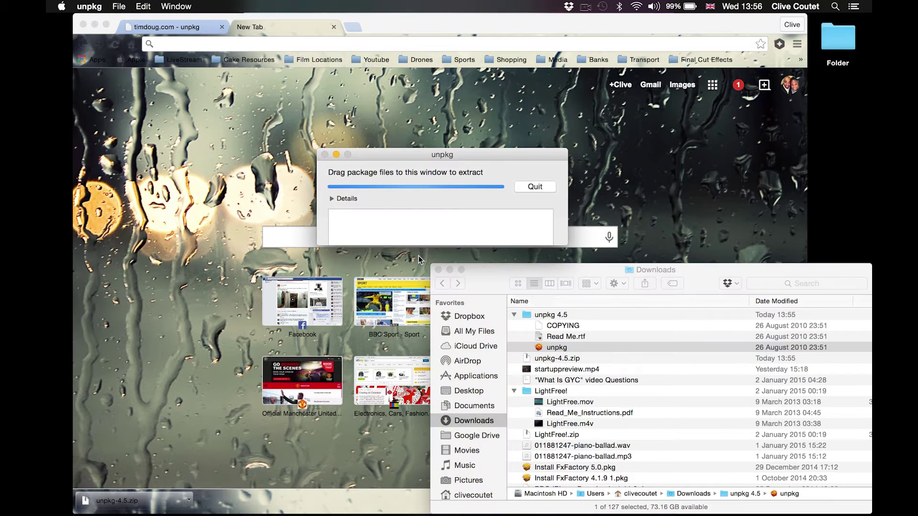
pyautogui.click(629, 288)
# - Search Google for 'pro video formats' in Chrome
pyautogui.click(450, 270)
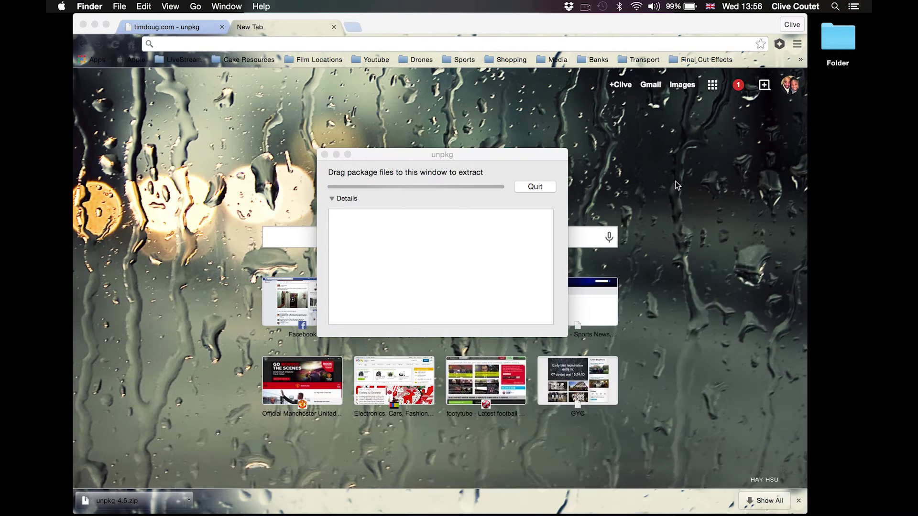
pyautogui.click(256, 42)
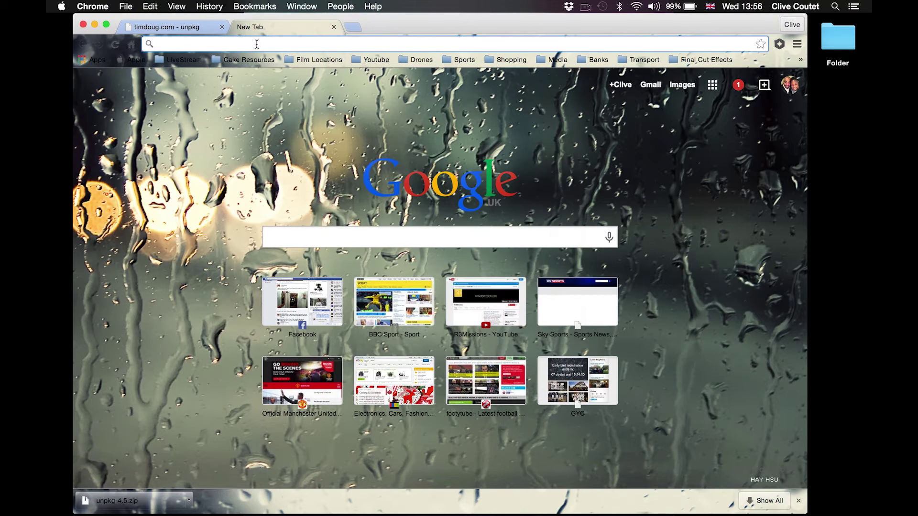
pyautogui.write('provideo formats')
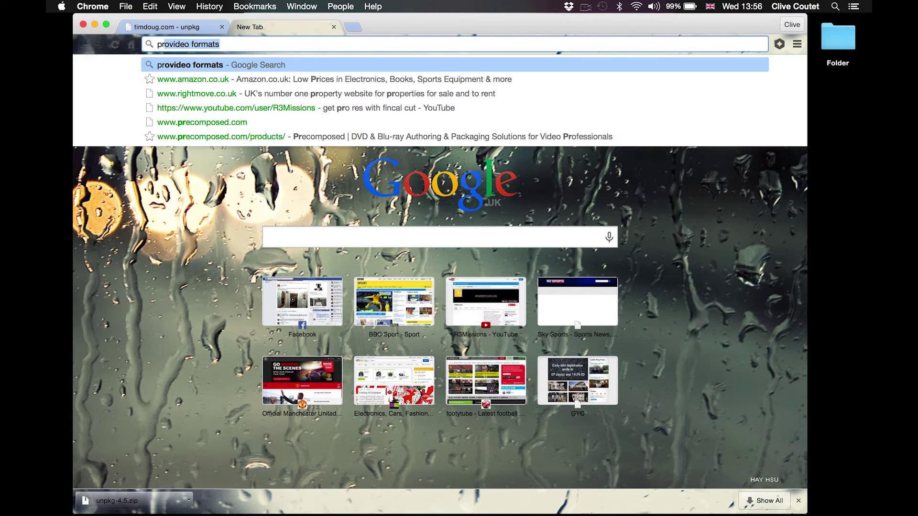
pyautogui.write('o video')
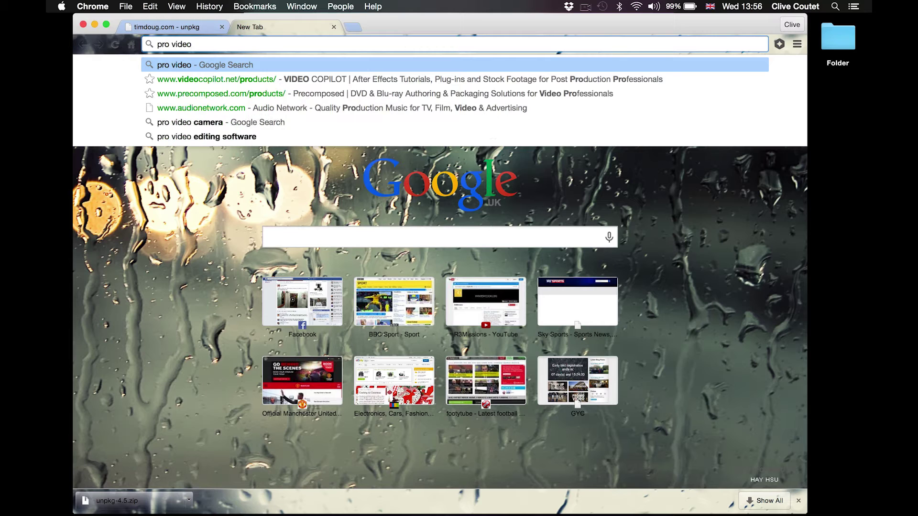
pyautogui.write(' formats')
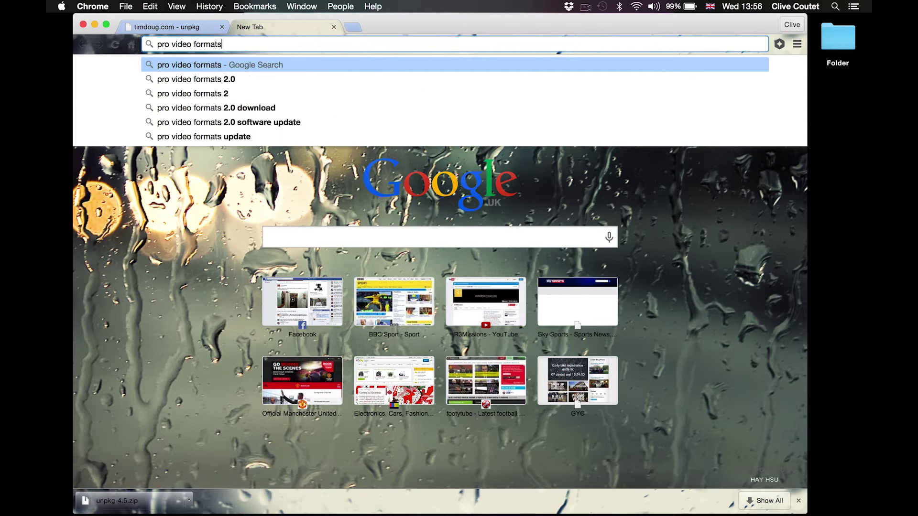
pyautogui.press('Return')
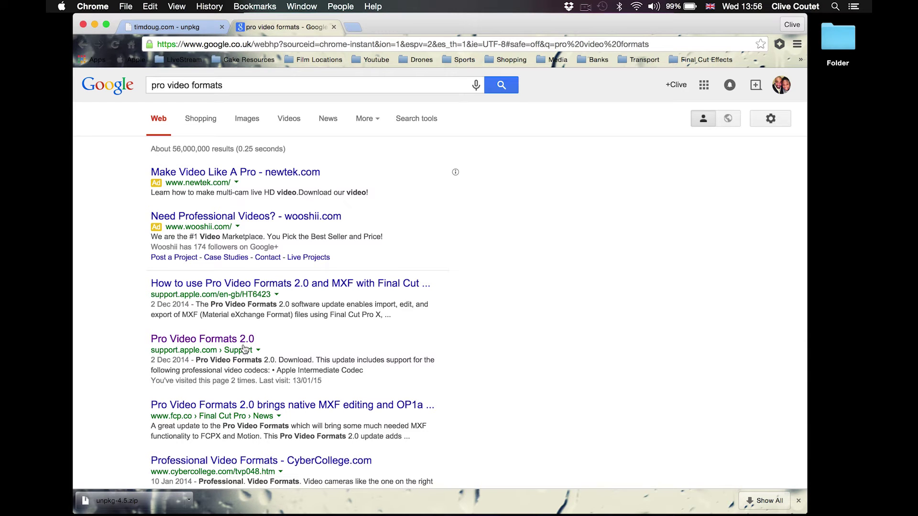
# - Download the installer from Apple's Pro Video Formats 2.0 support page, then hide Chrome
pyautogui.scroll(-2, 268, 356)
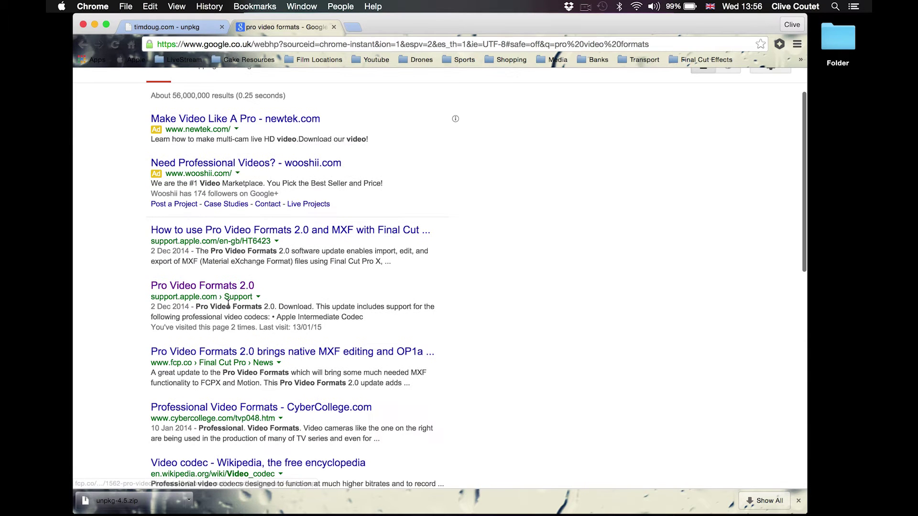
pyautogui.click(222, 289)
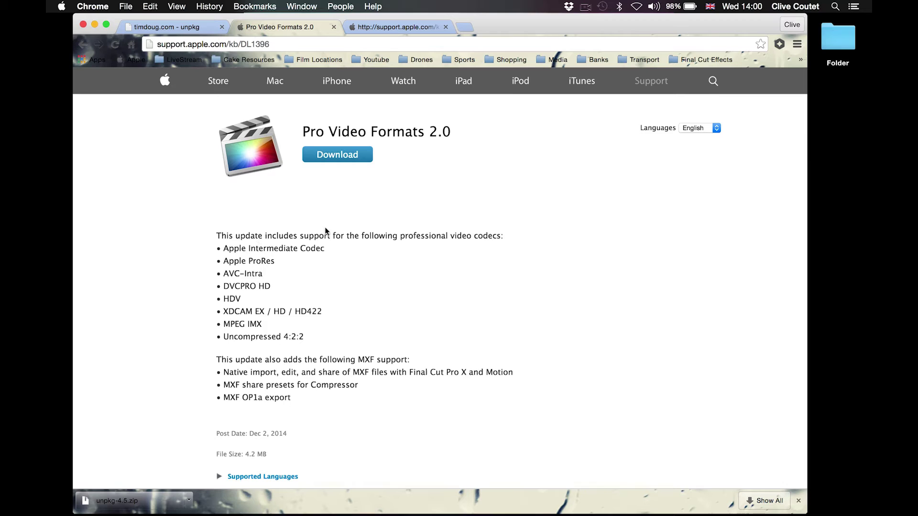
pyautogui.click(334, 159)
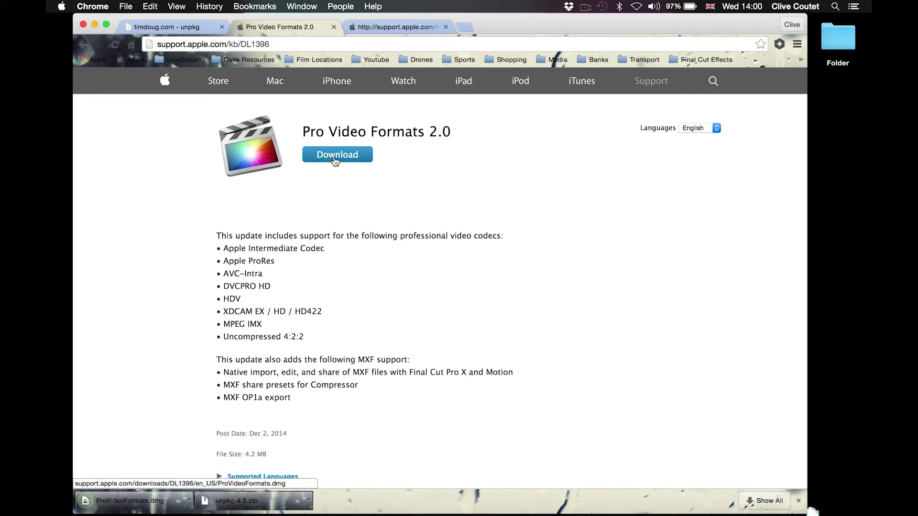
pyautogui.press('super+h')
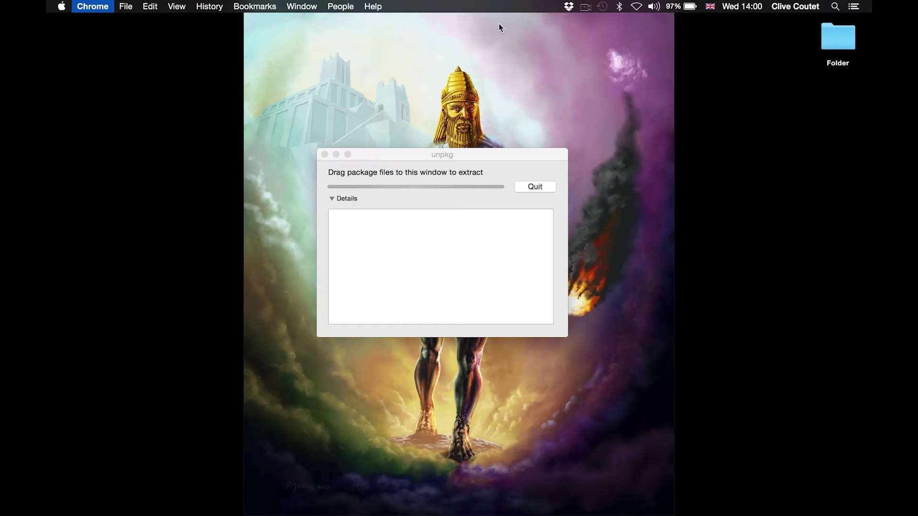
# - Mount ProVideoFormats.dmg and drop ProVideoFormats.pkg onto unpkg to extract it
pyautogui.moveTo(422, 156); pyautogui.dragTo(247, 80)
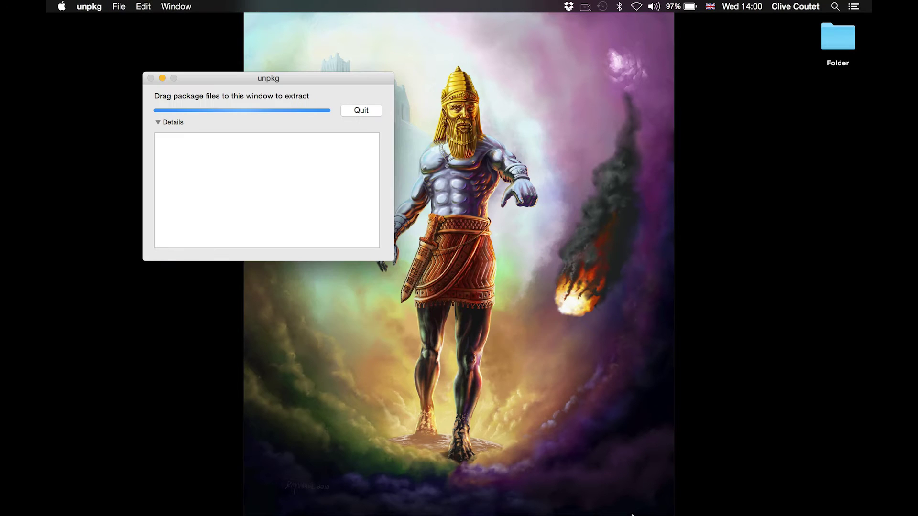
pyautogui.click(812, 500)
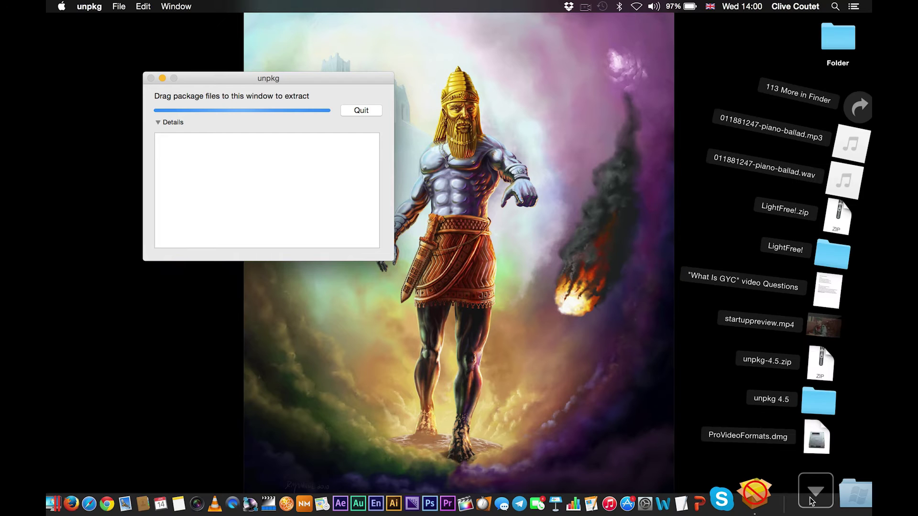
pyautogui.click(821, 445)
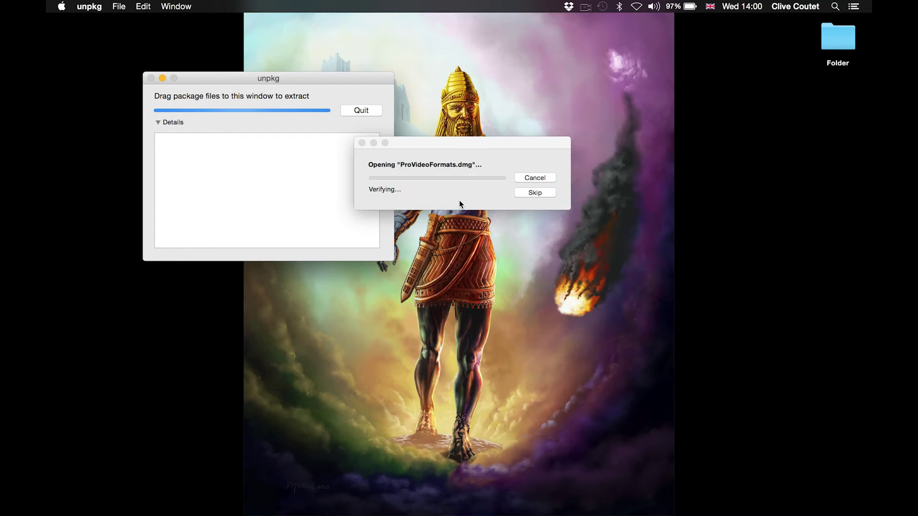
pyautogui.moveTo(455, 140); pyautogui.dragTo(678, 120)
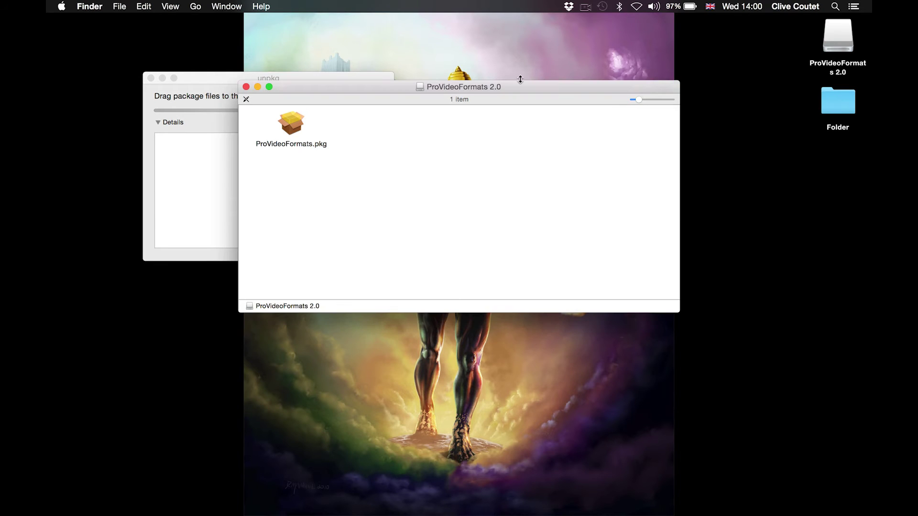
pyautogui.moveTo(520, 79); pyautogui.dragTo(631, 245)
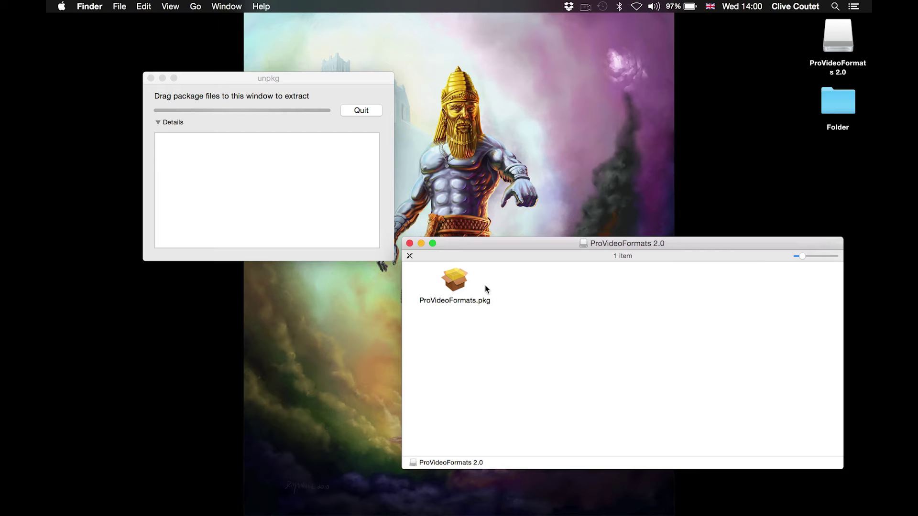
pyautogui.click(463, 287)
pyautogui.moveTo(463, 287); pyautogui.dragTo(299, 194)
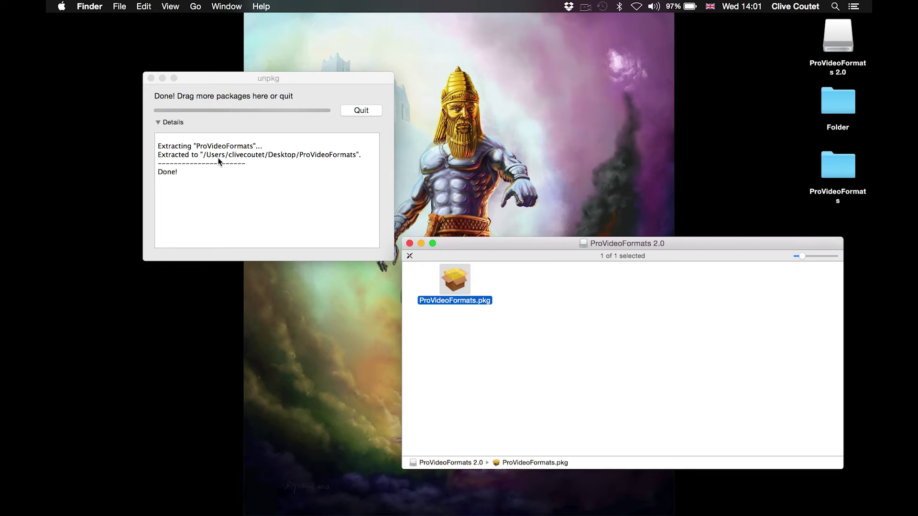
# - Quit unpkg and eject the ProVideoFormats 2.0 disk
pyautogui.click(361, 110)
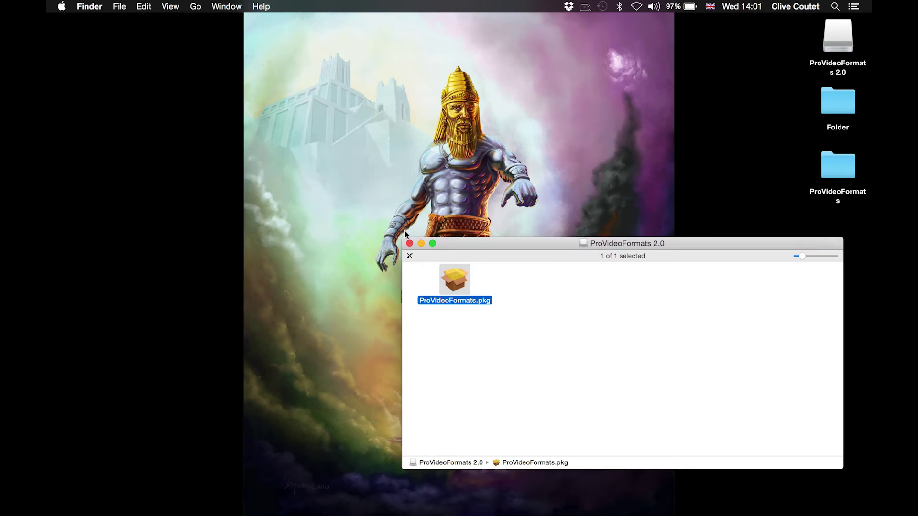
pyautogui.click(410, 243)
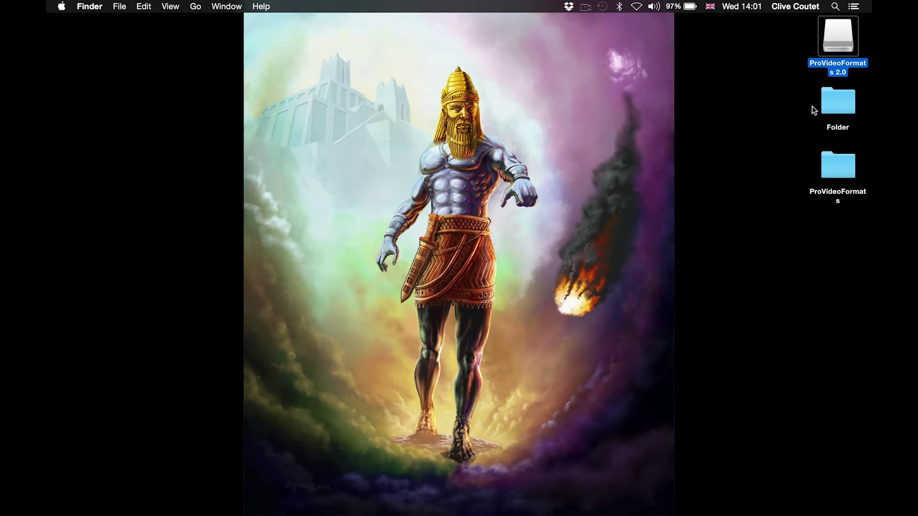
pyautogui.moveTo(838, 38); pyautogui.dragTo(842, 511)
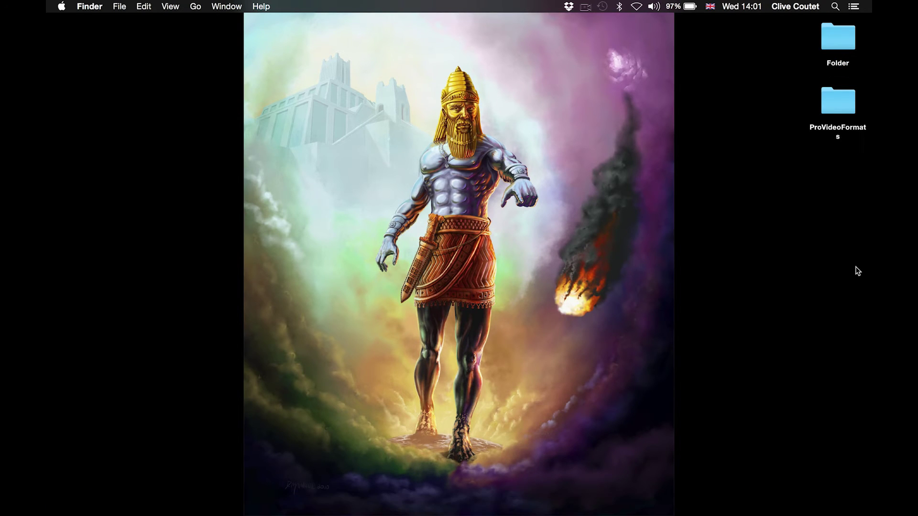
# - Open the desktop ProVideoFormats folder and expand ProResCodec down to AppleProResCodec.bundle in Plug-Ins
pyautogui.click(838, 109)
pyautogui.doubleClick(836, 107)
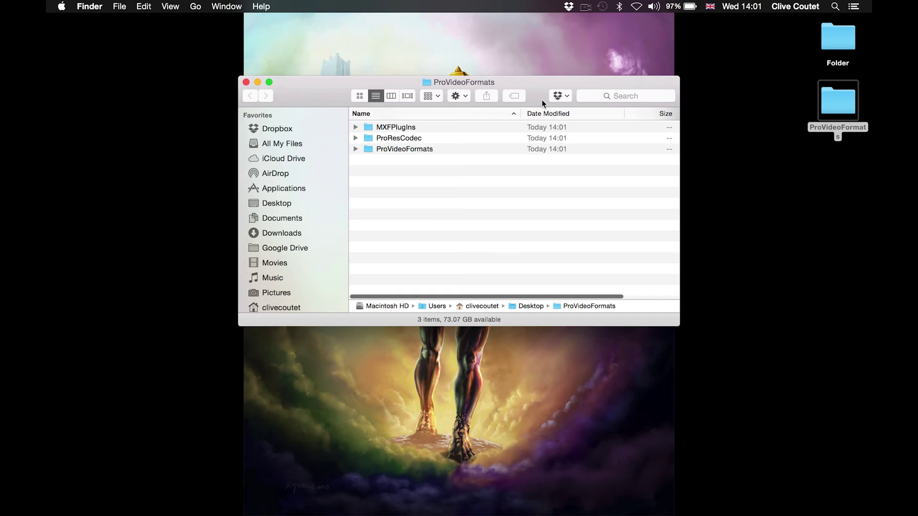
pyautogui.moveTo(541, 99); pyautogui.dragTo(558, 50)
pyautogui.click(396, 101)
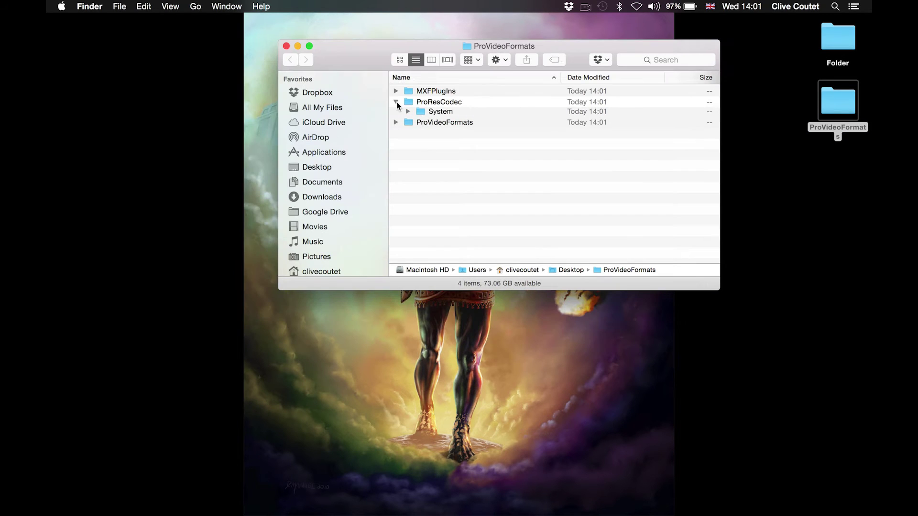
pyautogui.click(408, 113)
pyautogui.click(420, 123)
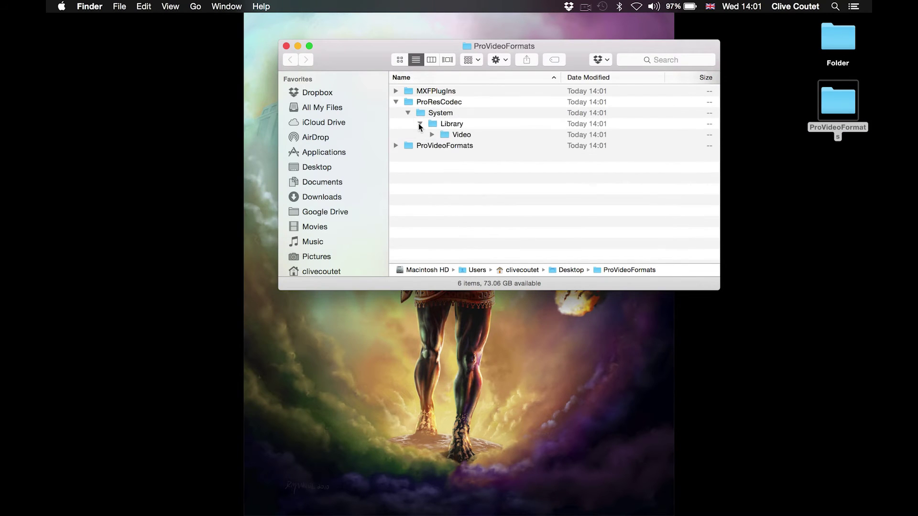
pyautogui.click(432, 135)
pyautogui.click(444, 146)
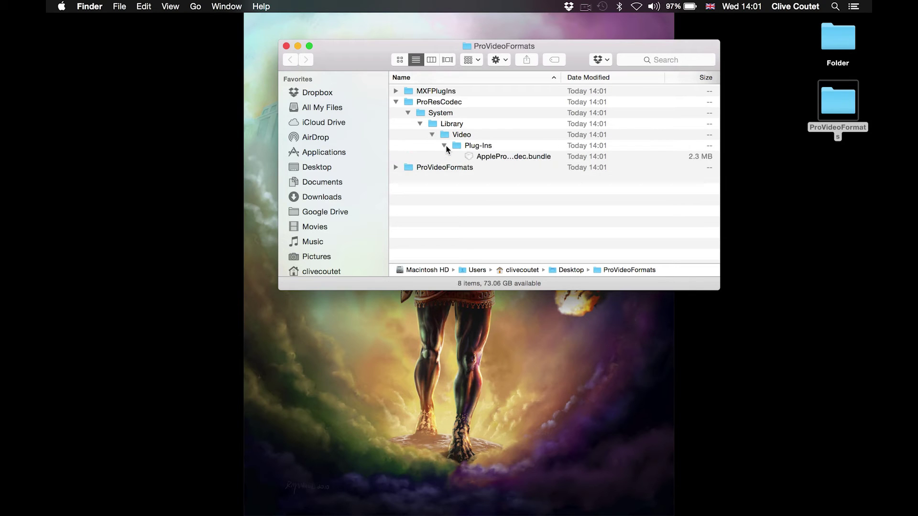
pyautogui.click(512, 157)
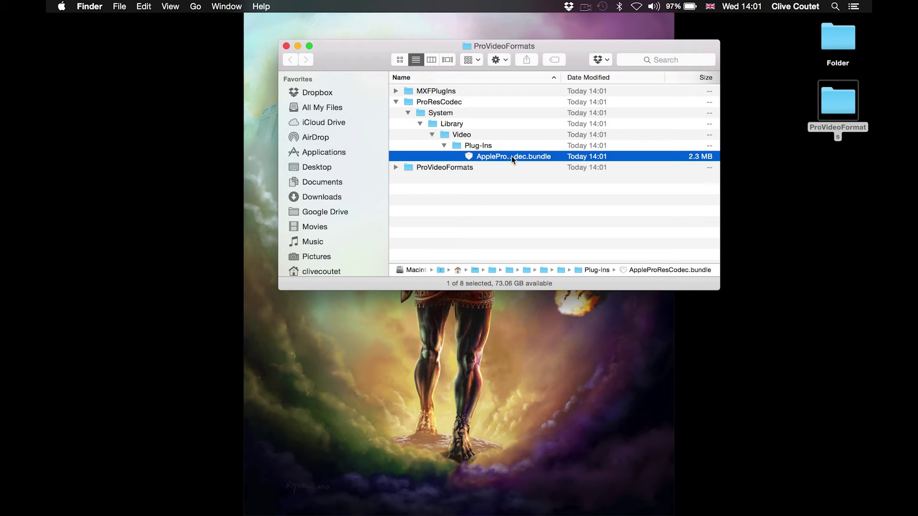
pyautogui.click(395, 168)
# - Expand ProVideoFormats > Library > QuickTime and widen the Name column to read the components
pyautogui.click(408, 178)
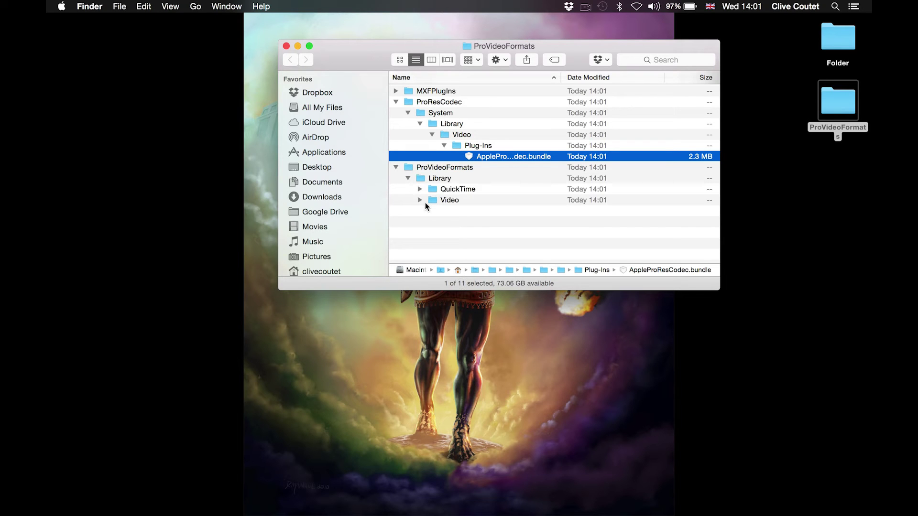
pyautogui.click(419, 188)
pyautogui.scroll(-2, 495, 202)
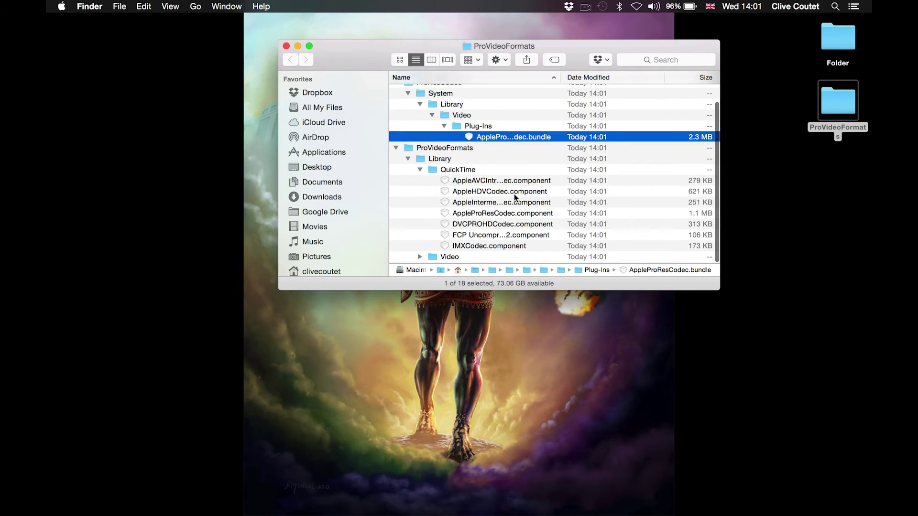
pyautogui.moveTo(561, 78); pyautogui.dragTo(620, 78)
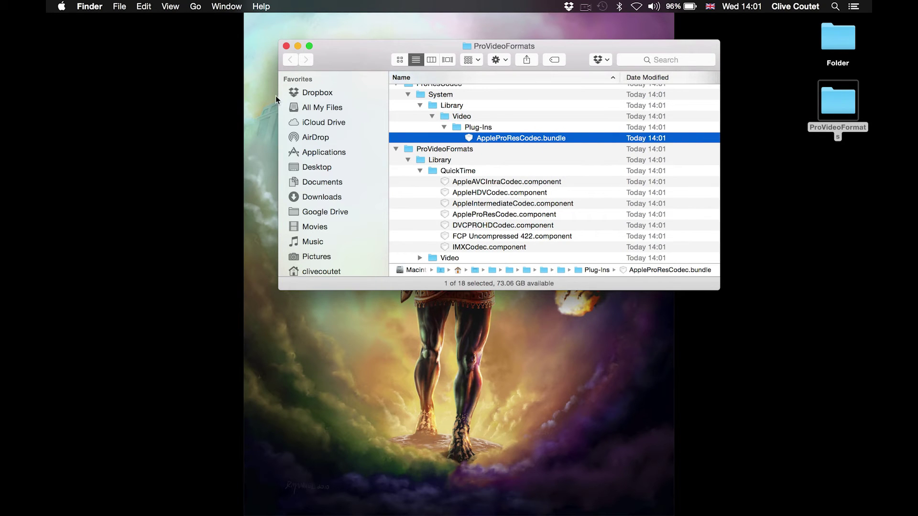
# - Open /Library/QuickTime in a new Finder window via Go to Folder
pyautogui.press('super+n')
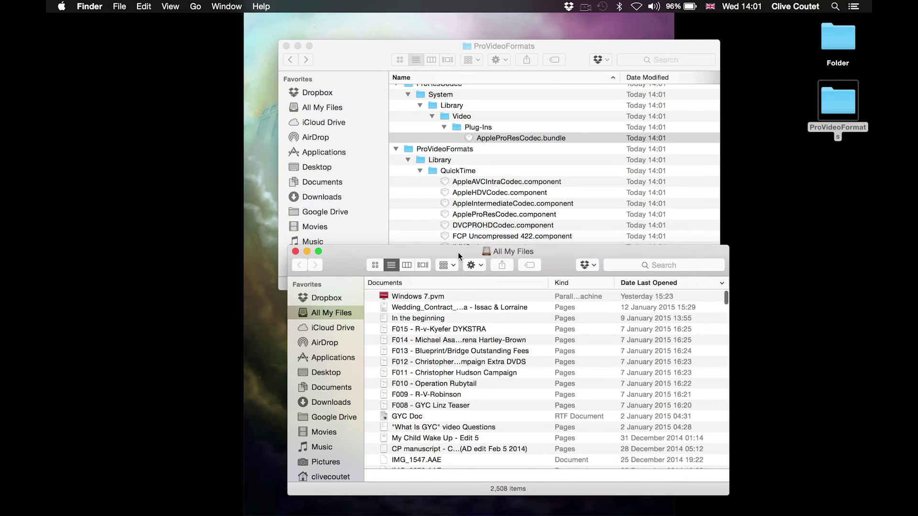
pyautogui.moveTo(458, 252); pyautogui.dragTo(233, 246)
pyautogui.click(196, 6)
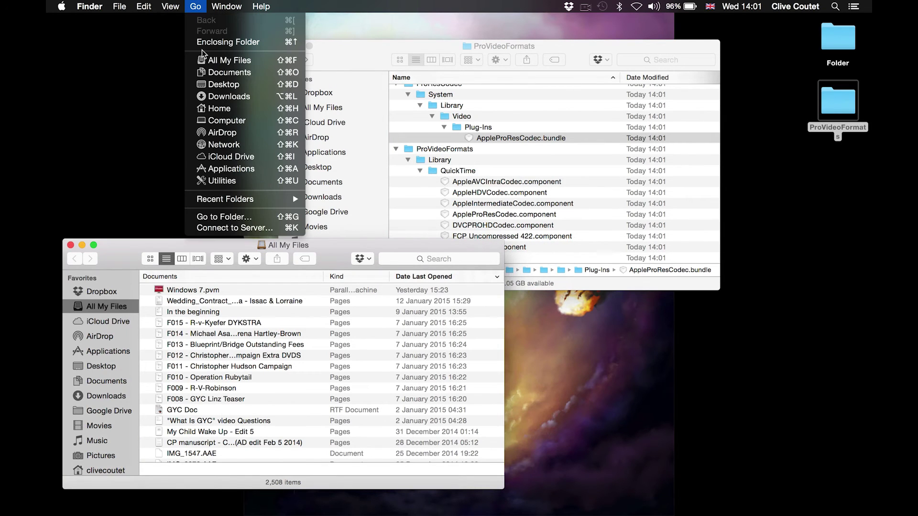
pyautogui.click(237, 216)
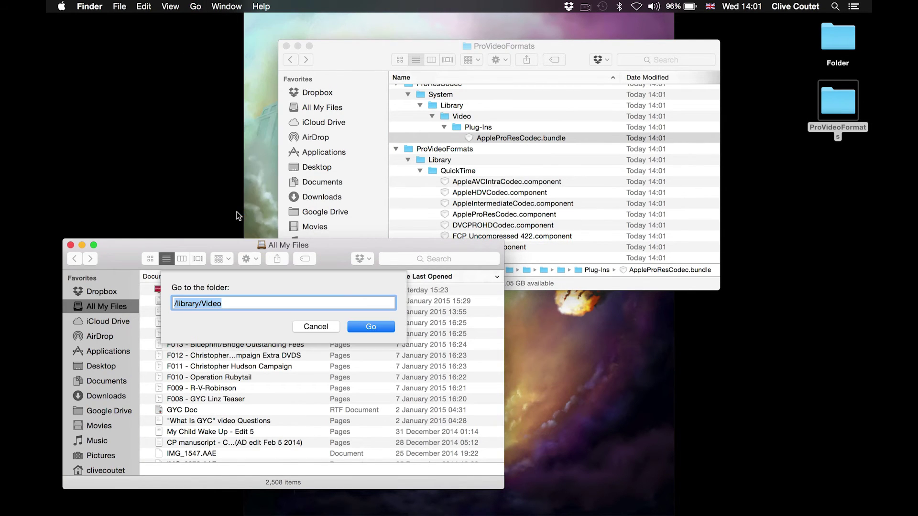
pyautogui.click(227, 303)
pyautogui.press('BackSpace')
pyautogui.press('BackSpace')
pyautogui.press('BackSpace')
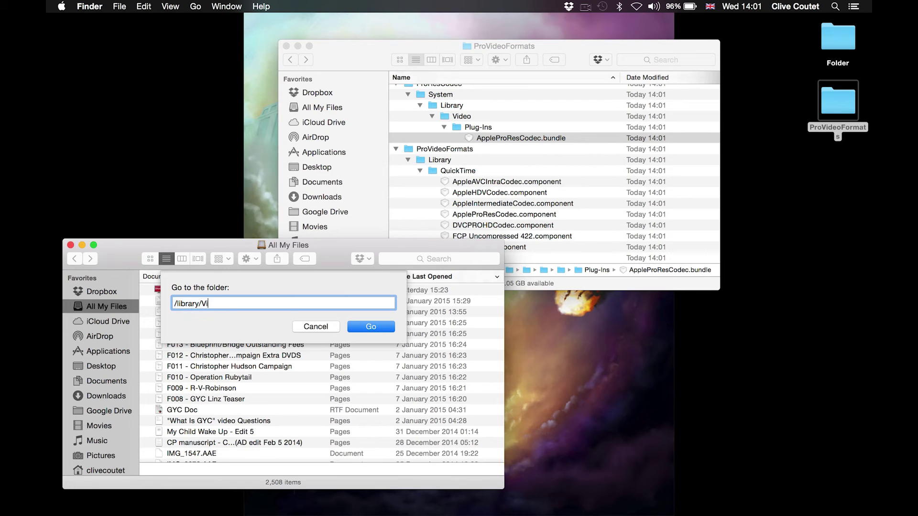
pyautogui.press('BackSpace')
pyautogui.press('BackSpace')
pyautogui.write('quicktime')
pyautogui.press('Return')
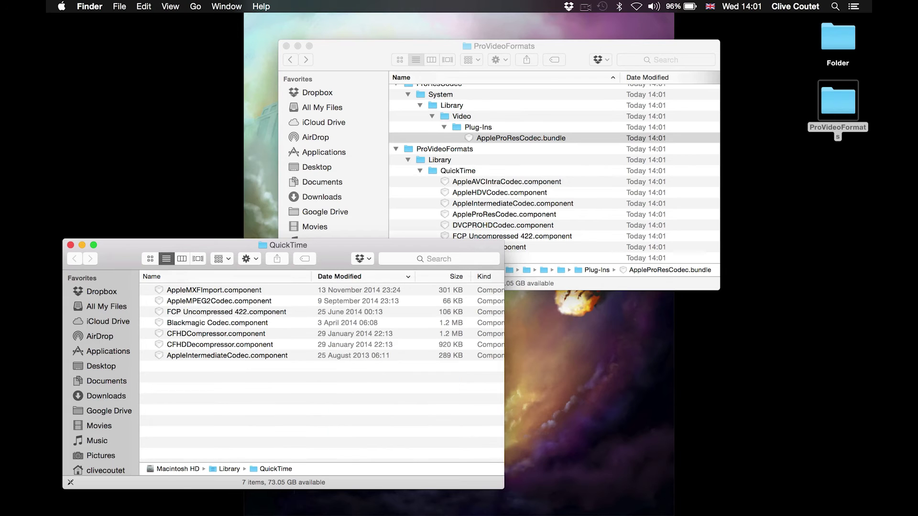
# - Drag the seven extracted QuickTime codec components into the /Library/QuickTime window
pyautogui.click(488, 189)
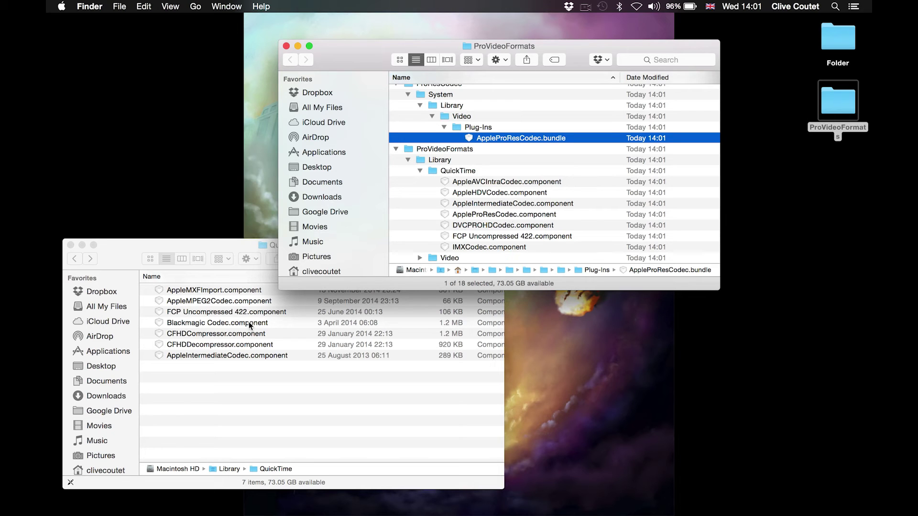
pyautogui.click(498, 246)
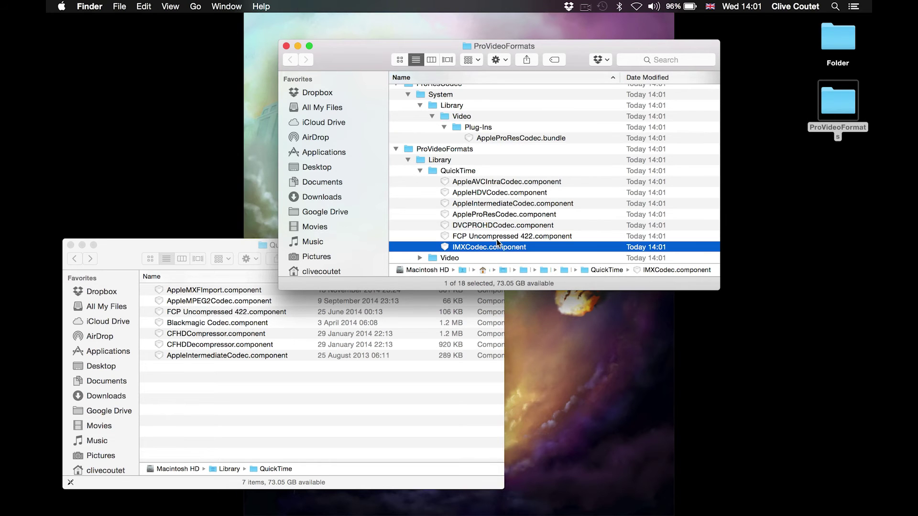
pyautogui.keyDown('shift'); pyautogui.click(496, 183); pyautogui.keyUp('shift')
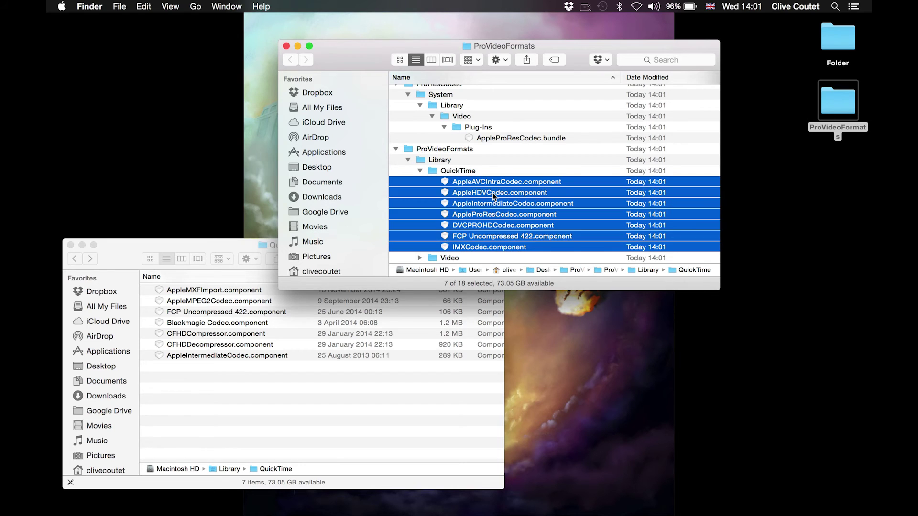
pyautogui.moveTo(495, 196); pyautogui.dragTo(248, 420)
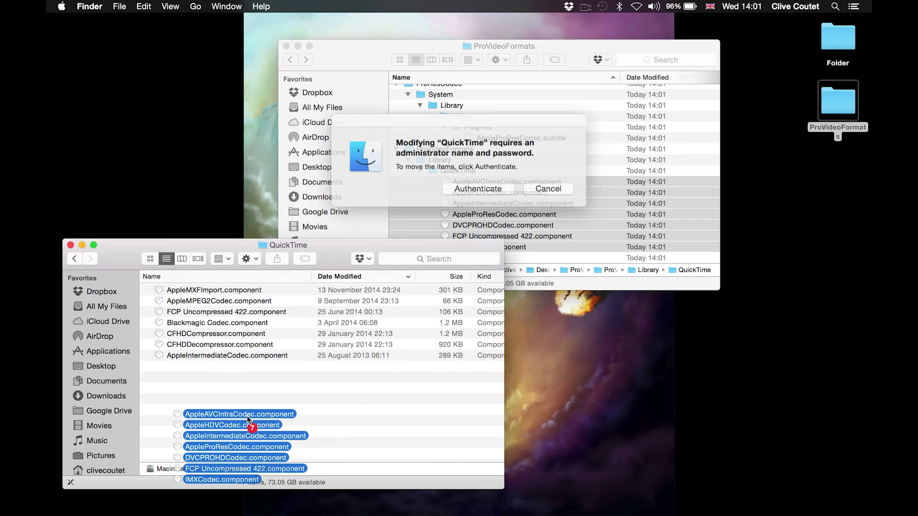
# - Authenticate with the administrator password and replace all existing codec copies
pyautogui.click(470, 188)
pyautogui.write('•••')
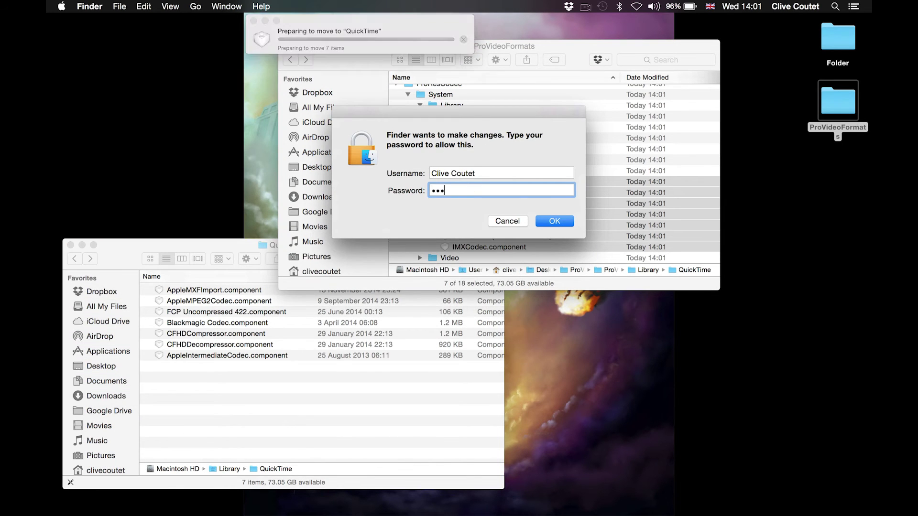
pyautogui.write('•••••••••')
pyautogui.press('Return')
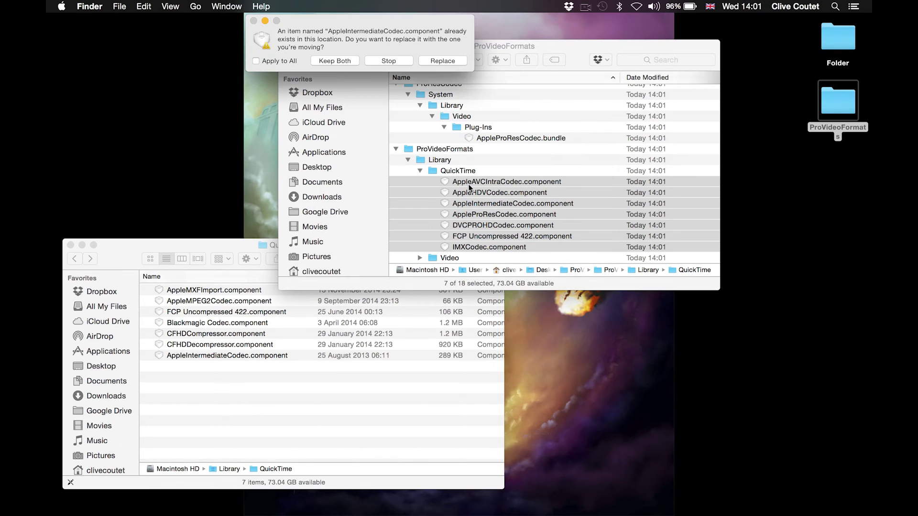
pyautogui.click(287, 60)
pyautogui.click(433, 60)
pyautogui.click(245, 417)
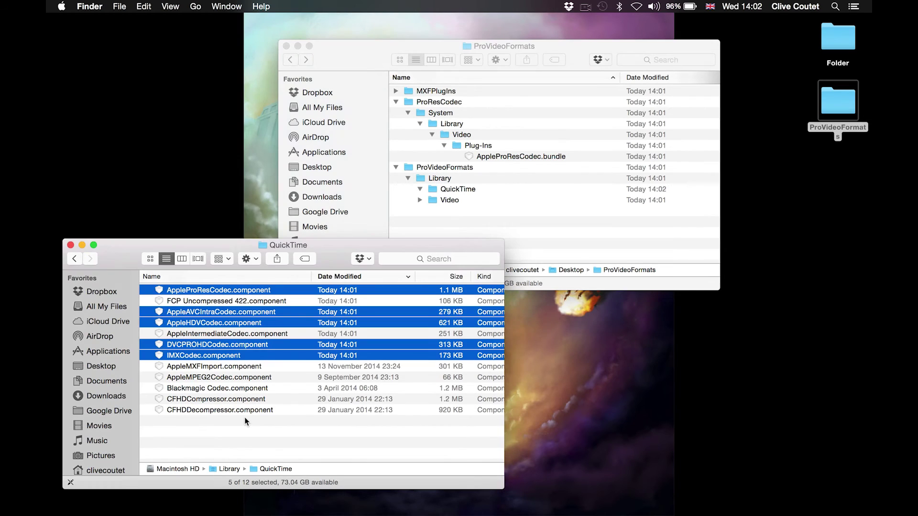
pyautogui.click(225, 425)
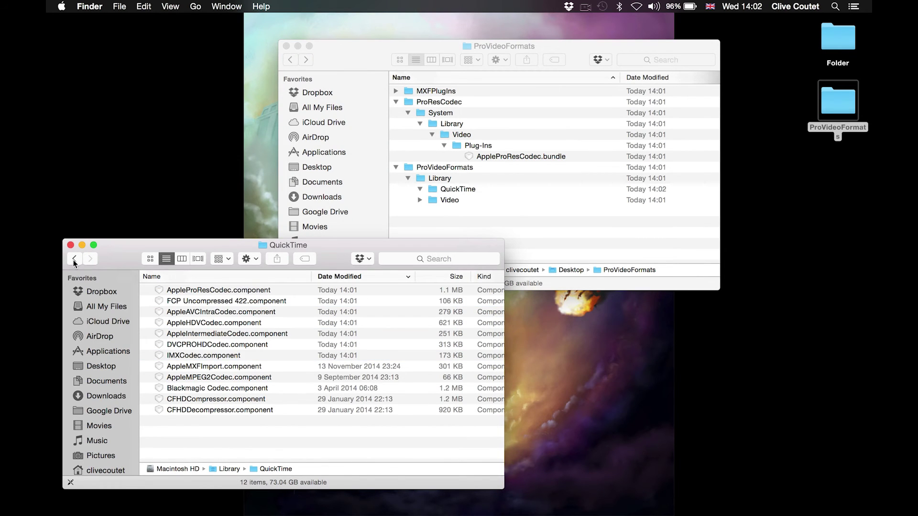
# - Close the All My Files window and open a fresh Finder window
pyautogui.click(74, 259)
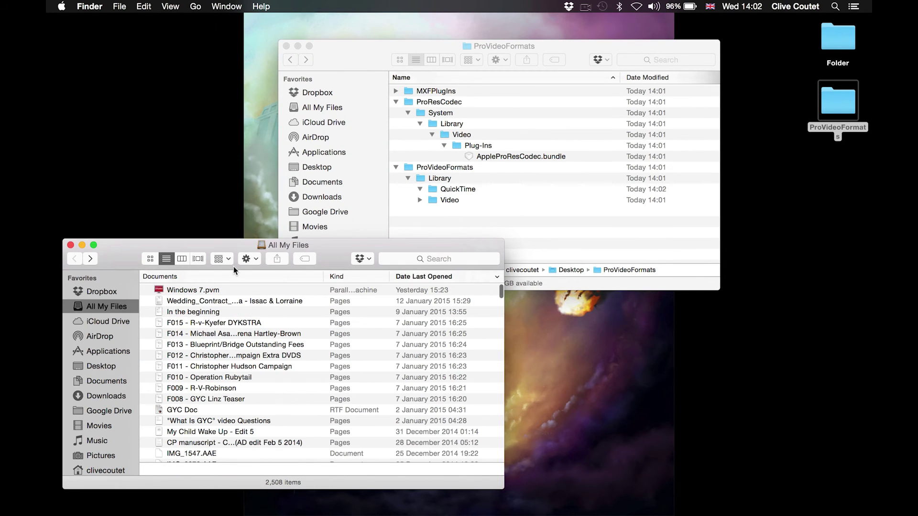
pyautogui.press('super+w')
pyautogui.click(195, 6)
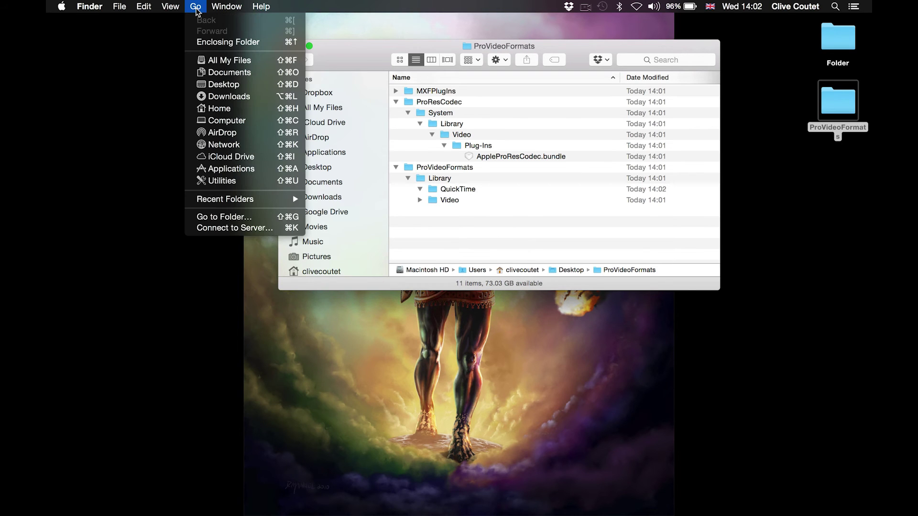
pyautogui.press('super+n')
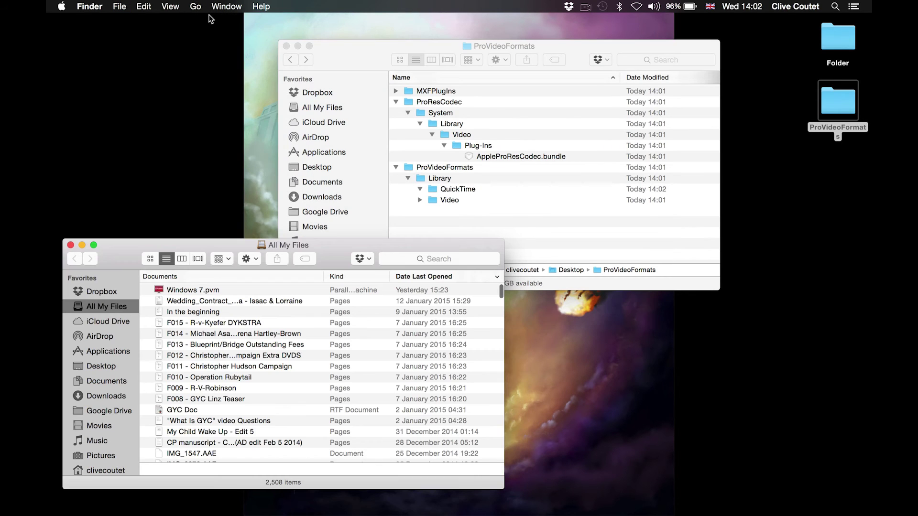
# - Go to /Library/Video and open its Professional Video Workflow Plug-Ins folder
pyautogui.click(195, 6)
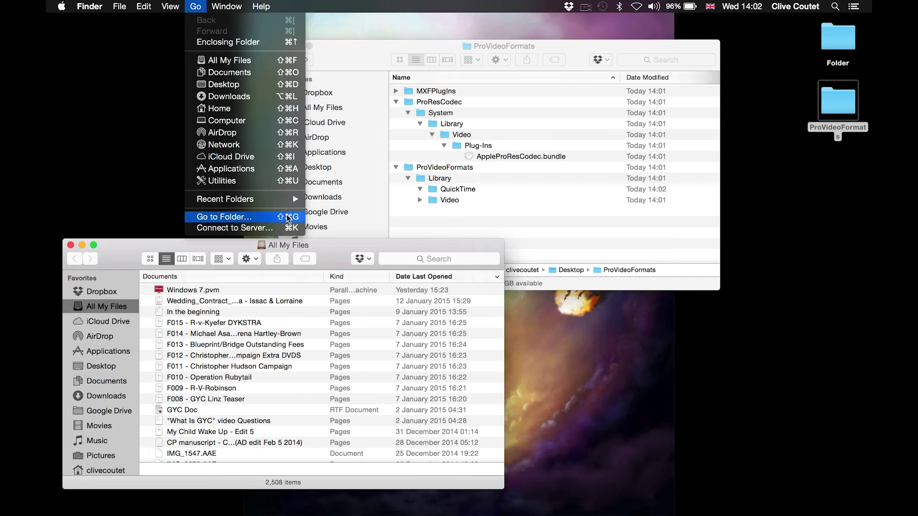
pyautogui.moveTo(287, 199)
pyautogui.click(224, 217)
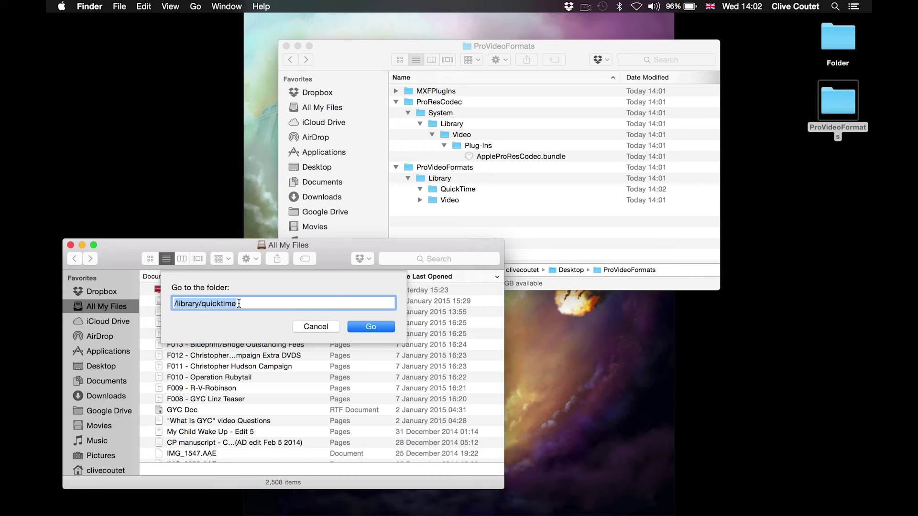
pyautogui.click(252, 304)
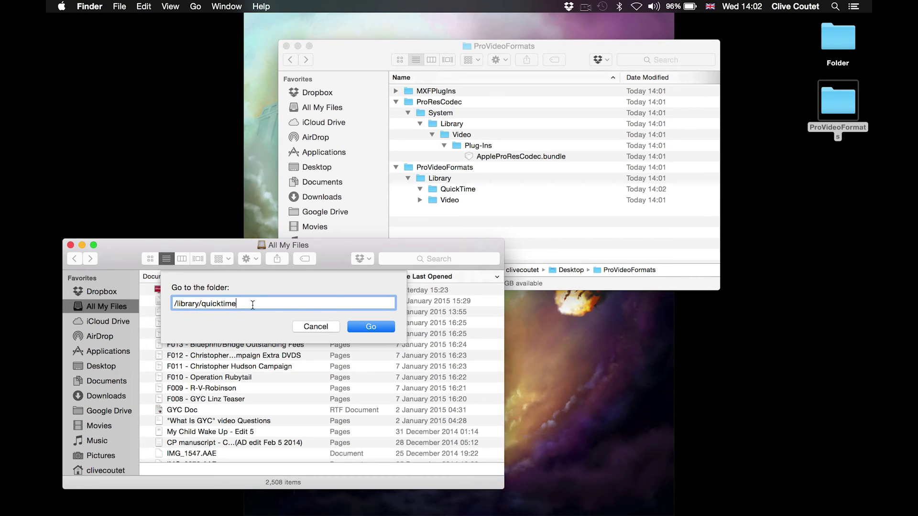
pyautogui.press('BackSpace')
pyautogui.press('BackSpace')
pyautogui.press('BackSpace')
pyautogui.press('BackSpace')
pyautogui.press('BackSpace')
pyautogui.press('BackSpace')
pyautogui.press('BackSpace')
pyautogui.press('BackSpace')
pyautogui.press('BackSpace')
pyautogui.write('vid')
pyautogui.press('Escape')
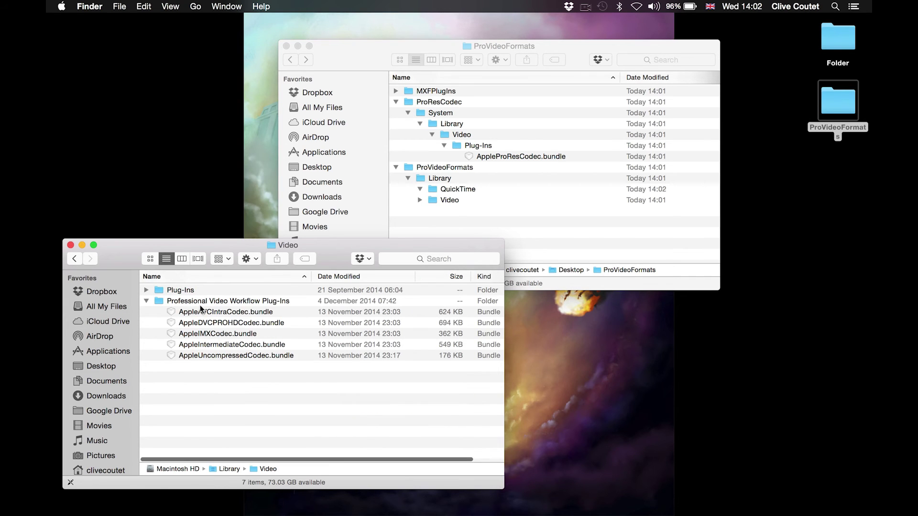
pyautogui.doubleClick(200, 305)
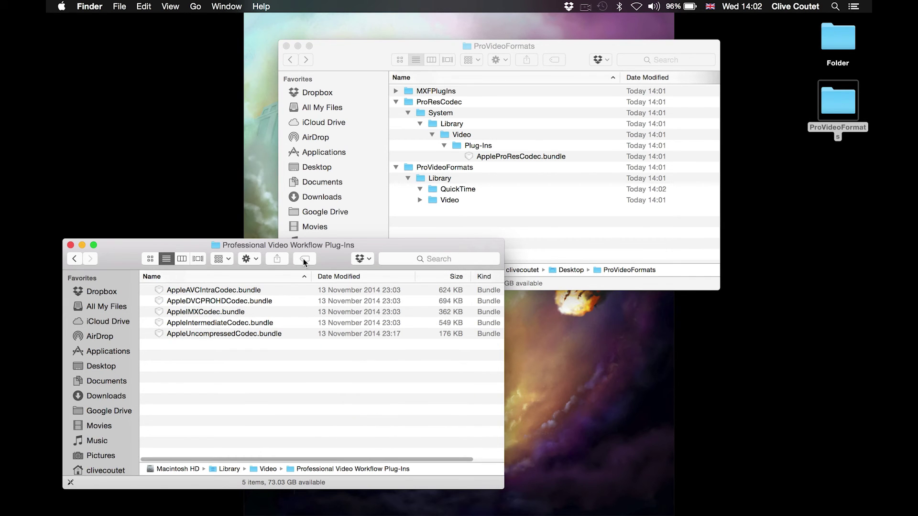
pyautogui.click(397, 224)
# - Drag the five codec bundles from the extracted Video folder into Professional Video Workflow Plug-Ins
pyautogui.moveTo(452, 202); pyautogui.dragTo(455, 207)
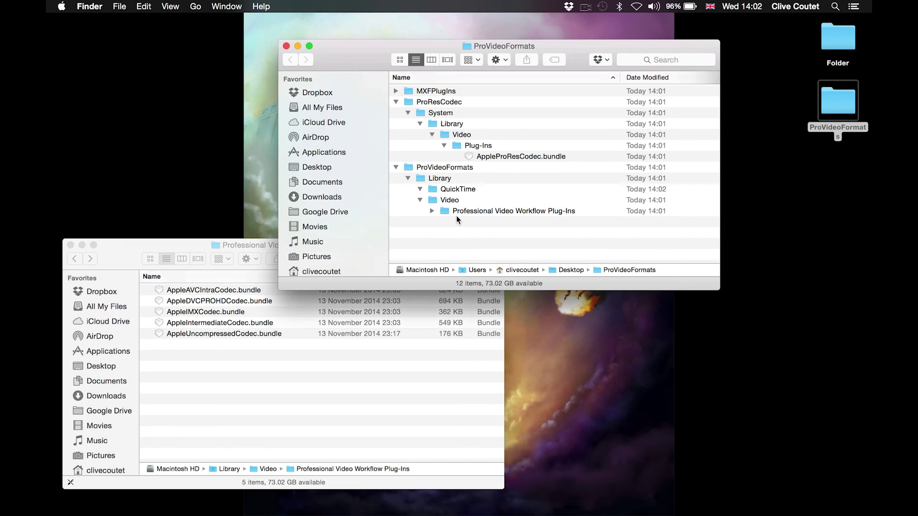
pyautogui.click(486, 225)
pyautogui.scroll(-1, 567, 231)
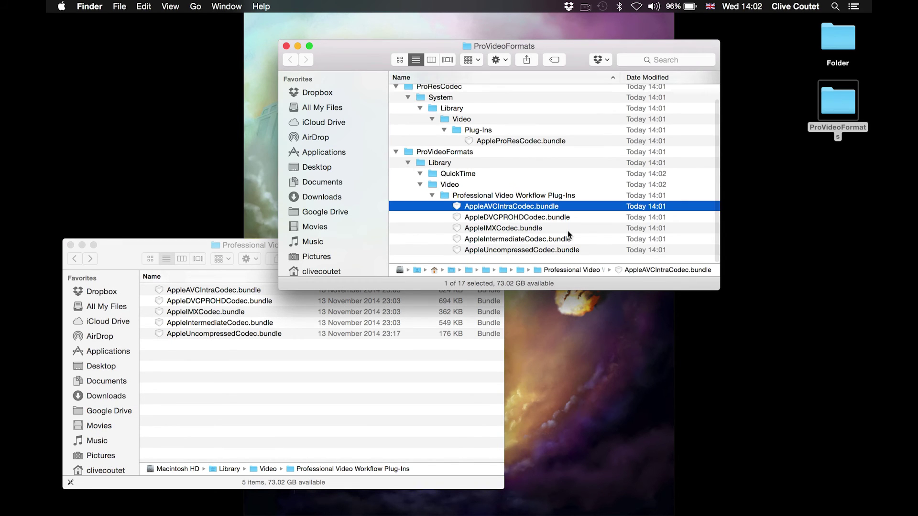
pyautogui.scroll(1, 526, 256)
pyautogui.keyDown('shift'); pyautogui.click(526, 257); pyautogui.keyUp('shift')
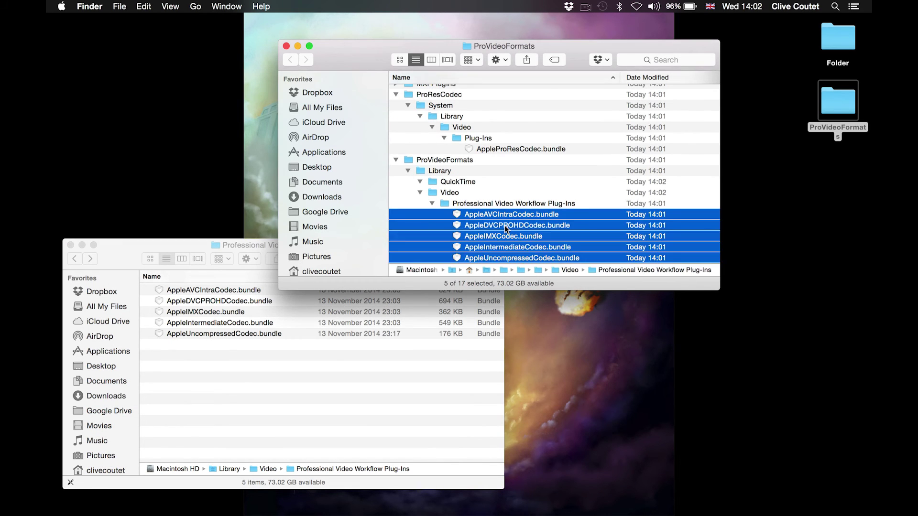
pyautogui.moveTo(504, 225); pyautogui.dragTo(232, 413)
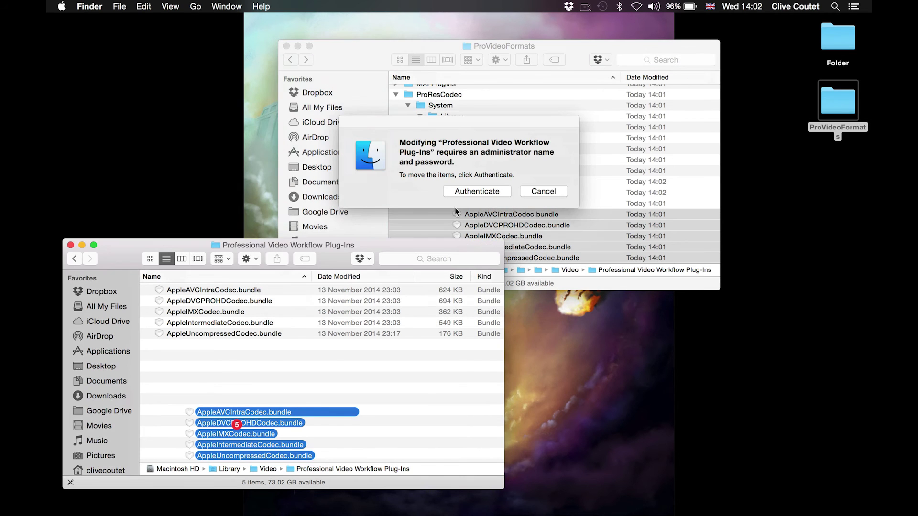
# - Authenticate, replace all existing bundles, and close the ProVideoFormats window
pyautogui.click(470, 190)
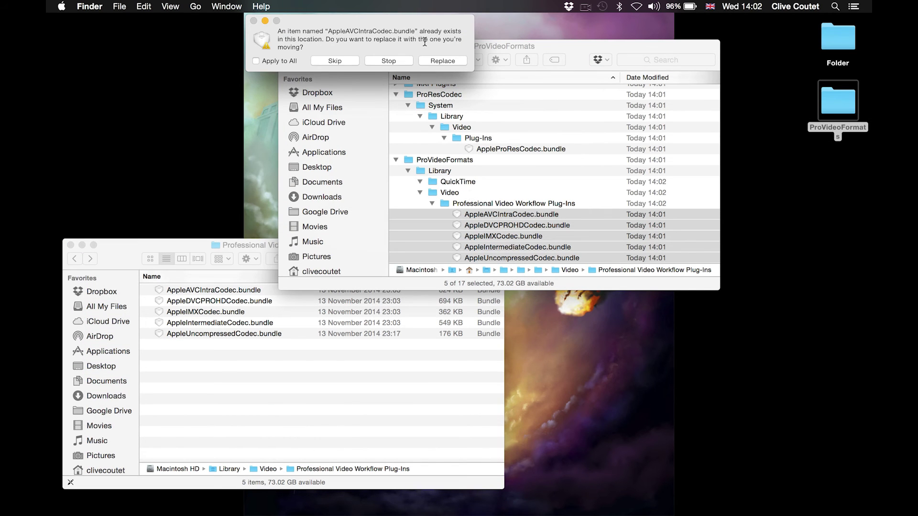
pyautogui.click(432, 60)
pyautogui.click(255, 60)
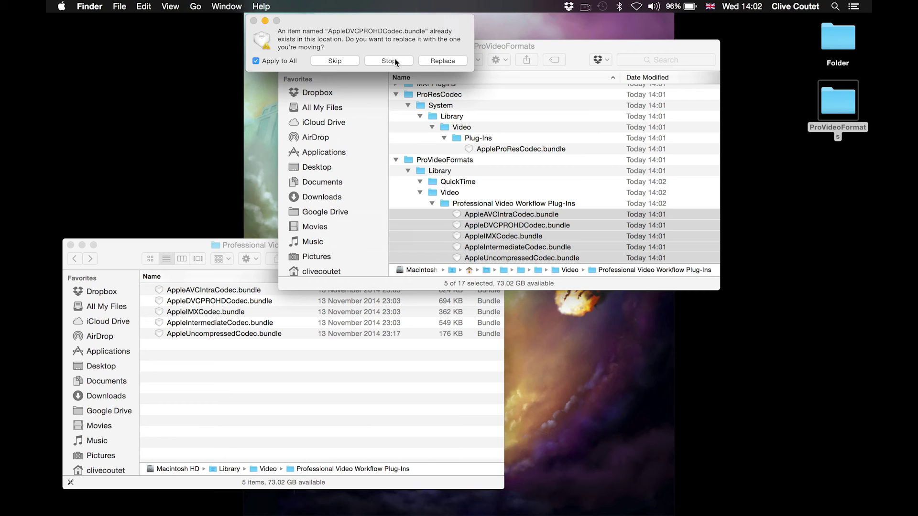
pyautogui.click(445, 59)
pyautogui.write('••')
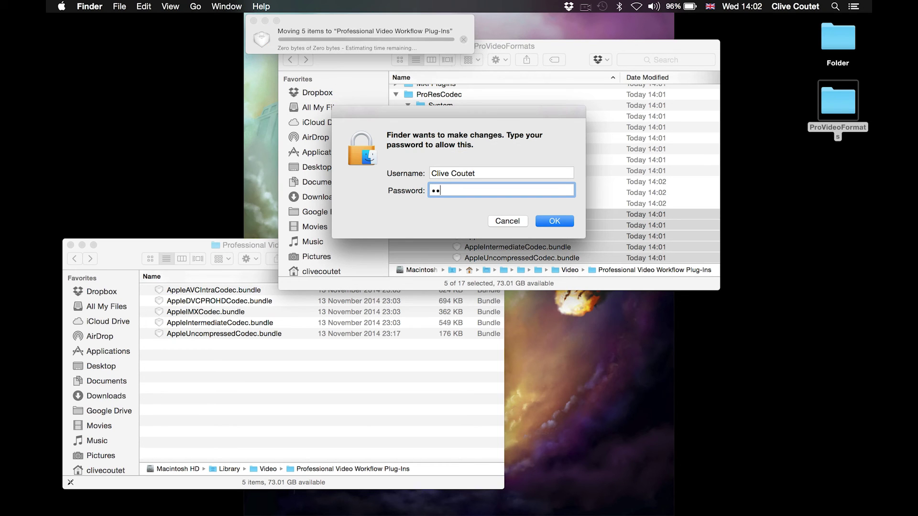
pyautogui.write('••••••••')
pyautogui.press('Return')
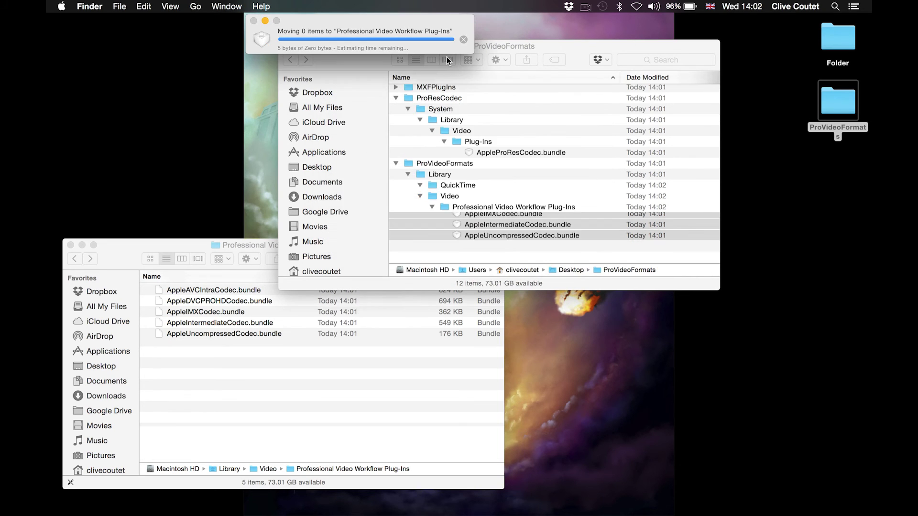
pyautogui.press('cmd+w')
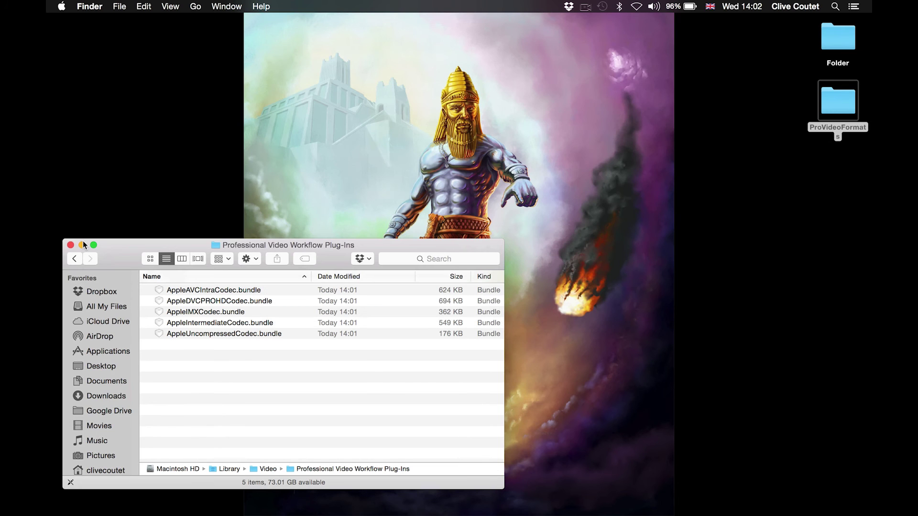
# - Close the Plug-Ins window, relaunch Premiere Pro CS6 and reopen Untitled.prproj with Documents as scratch disk
pyautogui.click(82, 245)
pyautogui.press('super+space')
pyautogui.write('net')
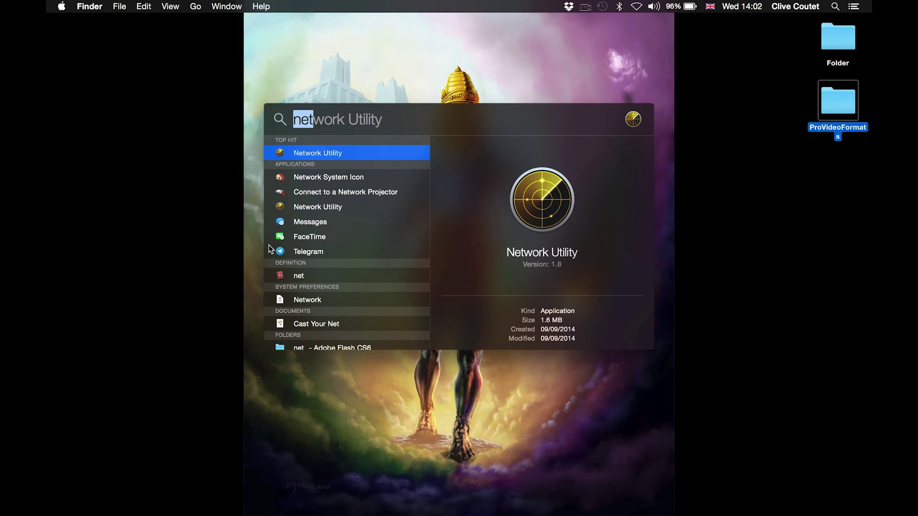
pyautogui.write('adob')
pyautogui.press('Return')
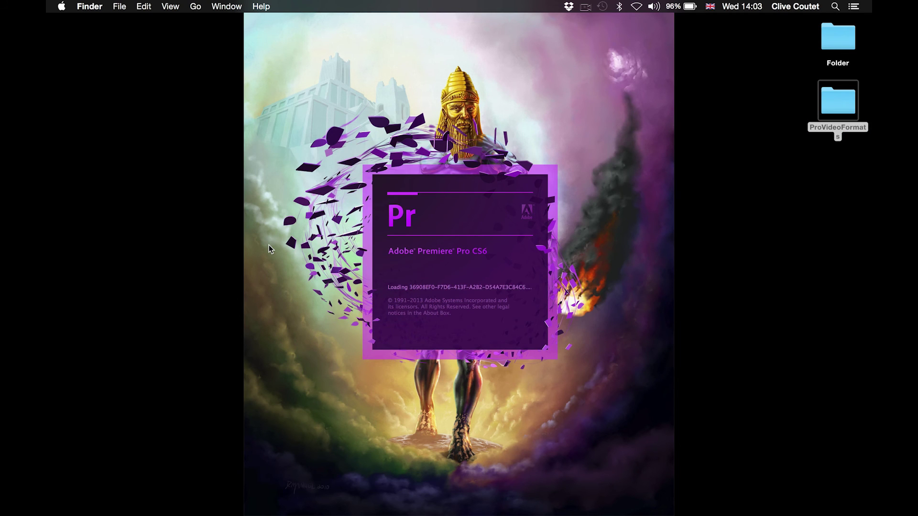
pyautogui.click(308, 228)
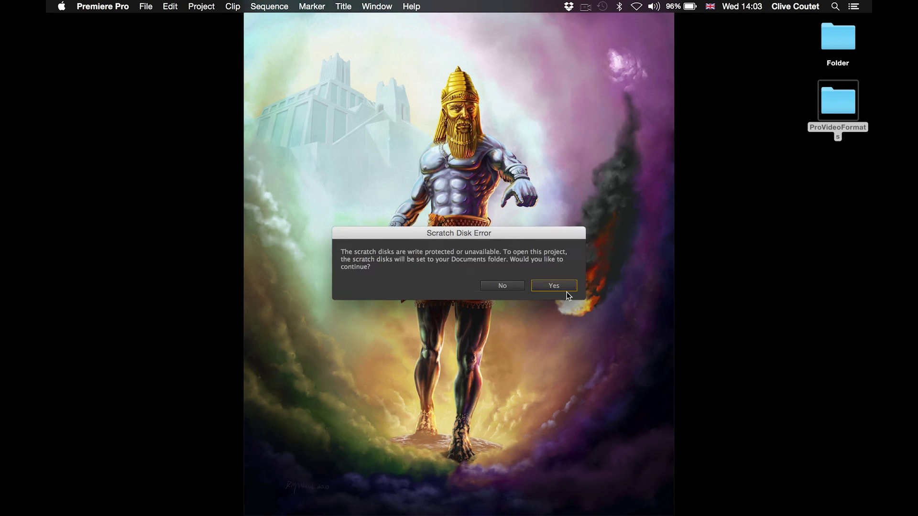
pyautogui.click(561, 285)
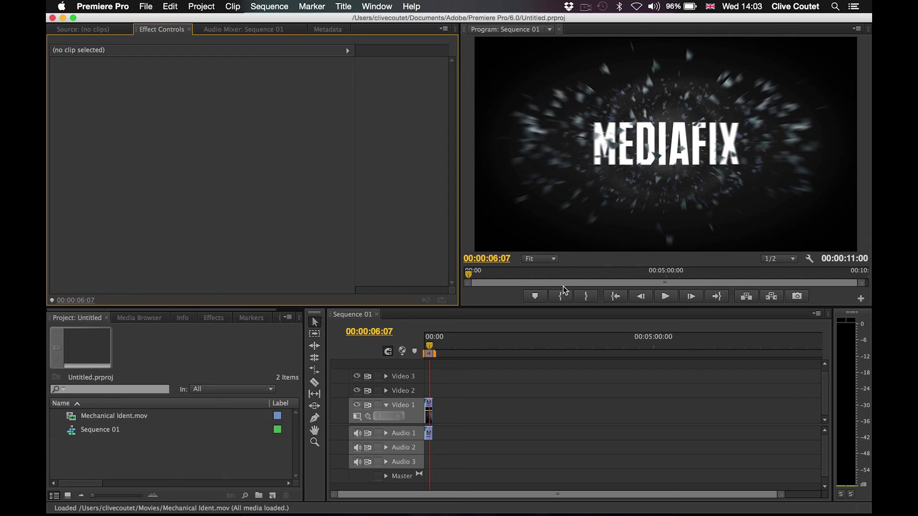
# - Open Sequence 01's export settings and check the Video Codec list for Apple ProRes, leaving H.264 selected
pyautogui.click(429, 340)
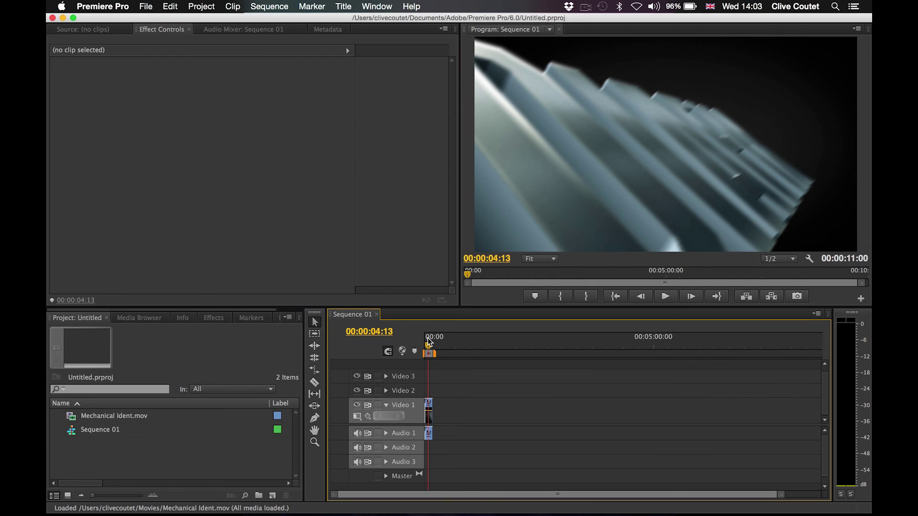
pyautogui.press('super+m')
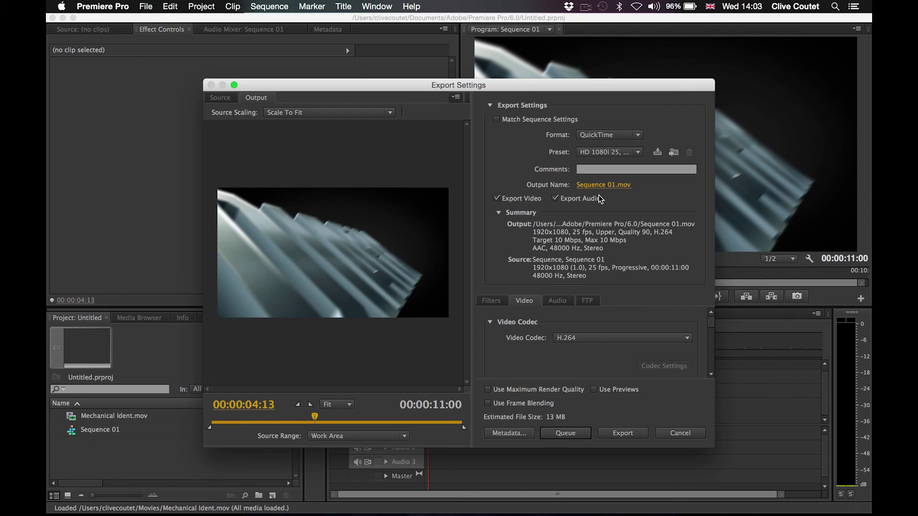
pyautogui.click(579, 339)
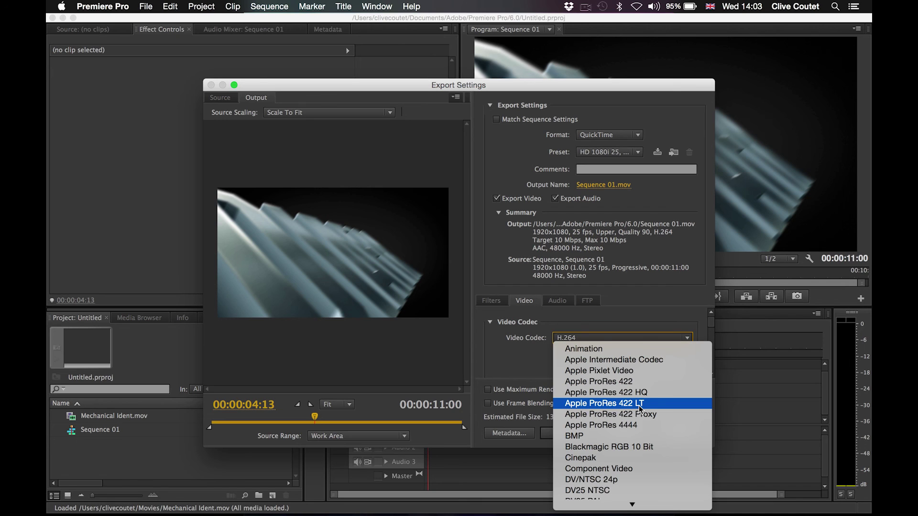
pyautogui.click(523, 373)
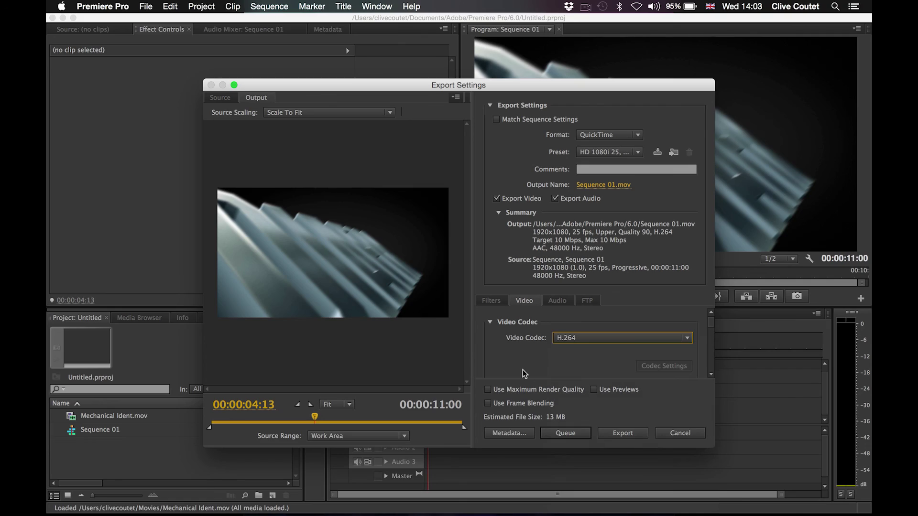